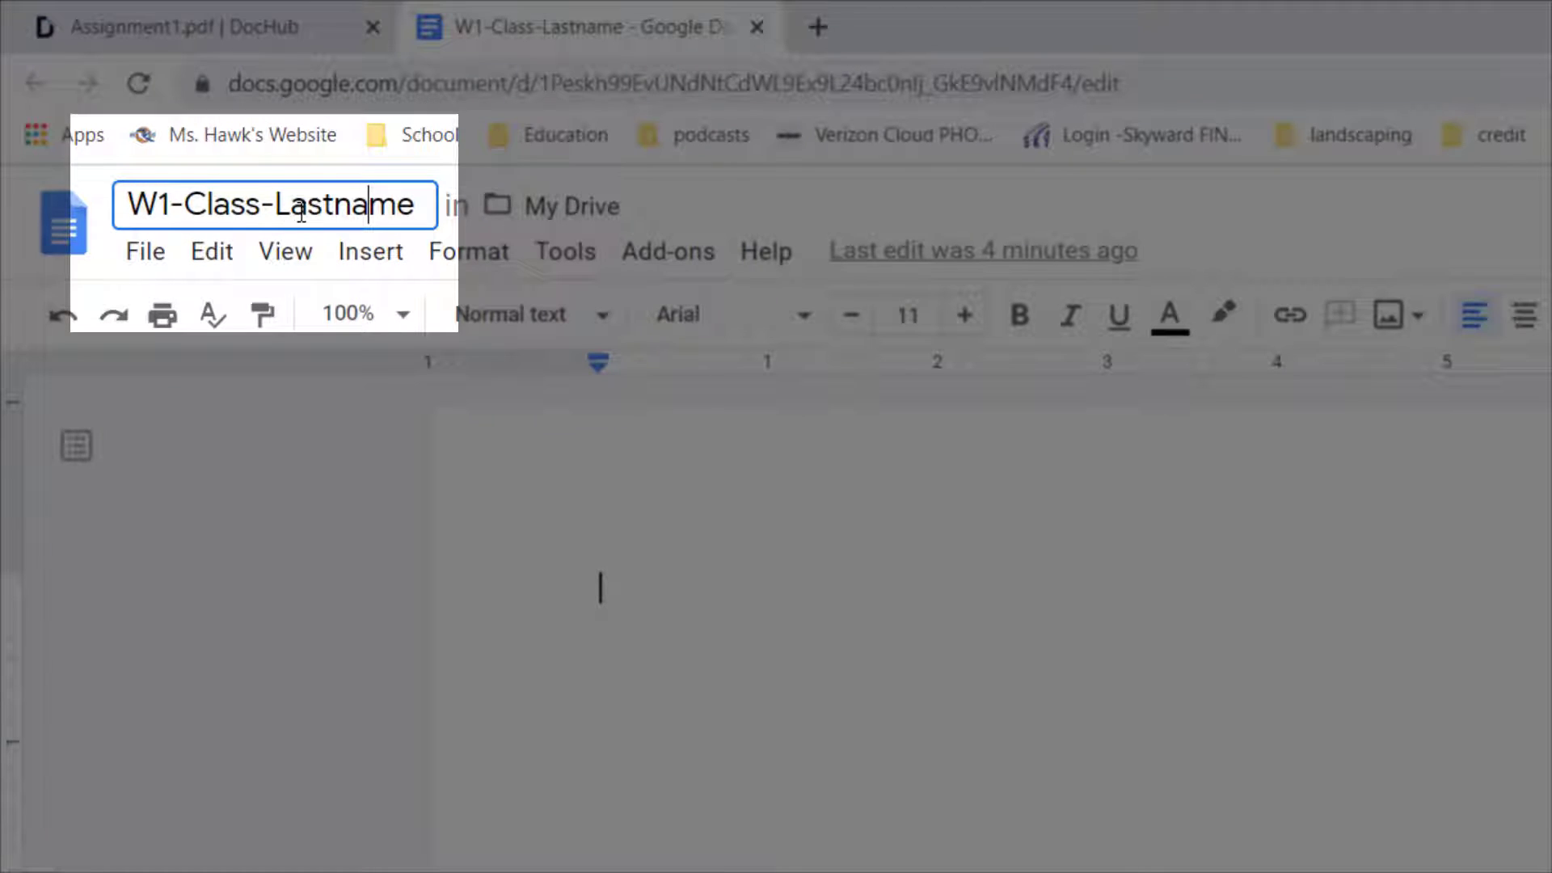
Rename the document to W1-3W-Lastname by replacing 'Class' with '3W' in the title.
double_click(237, 209)
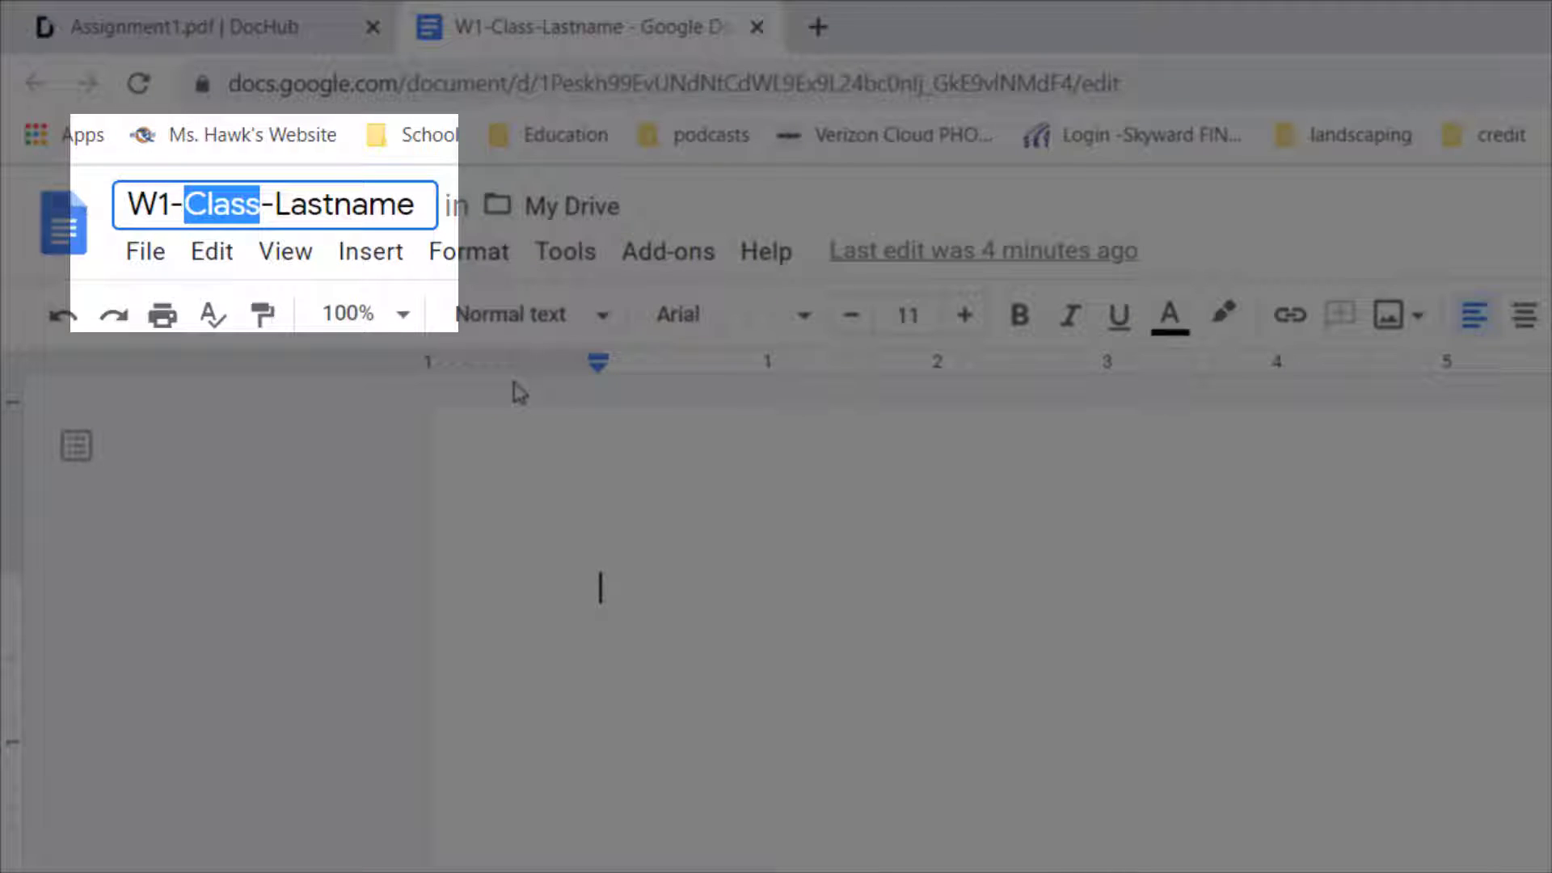
text(3W)
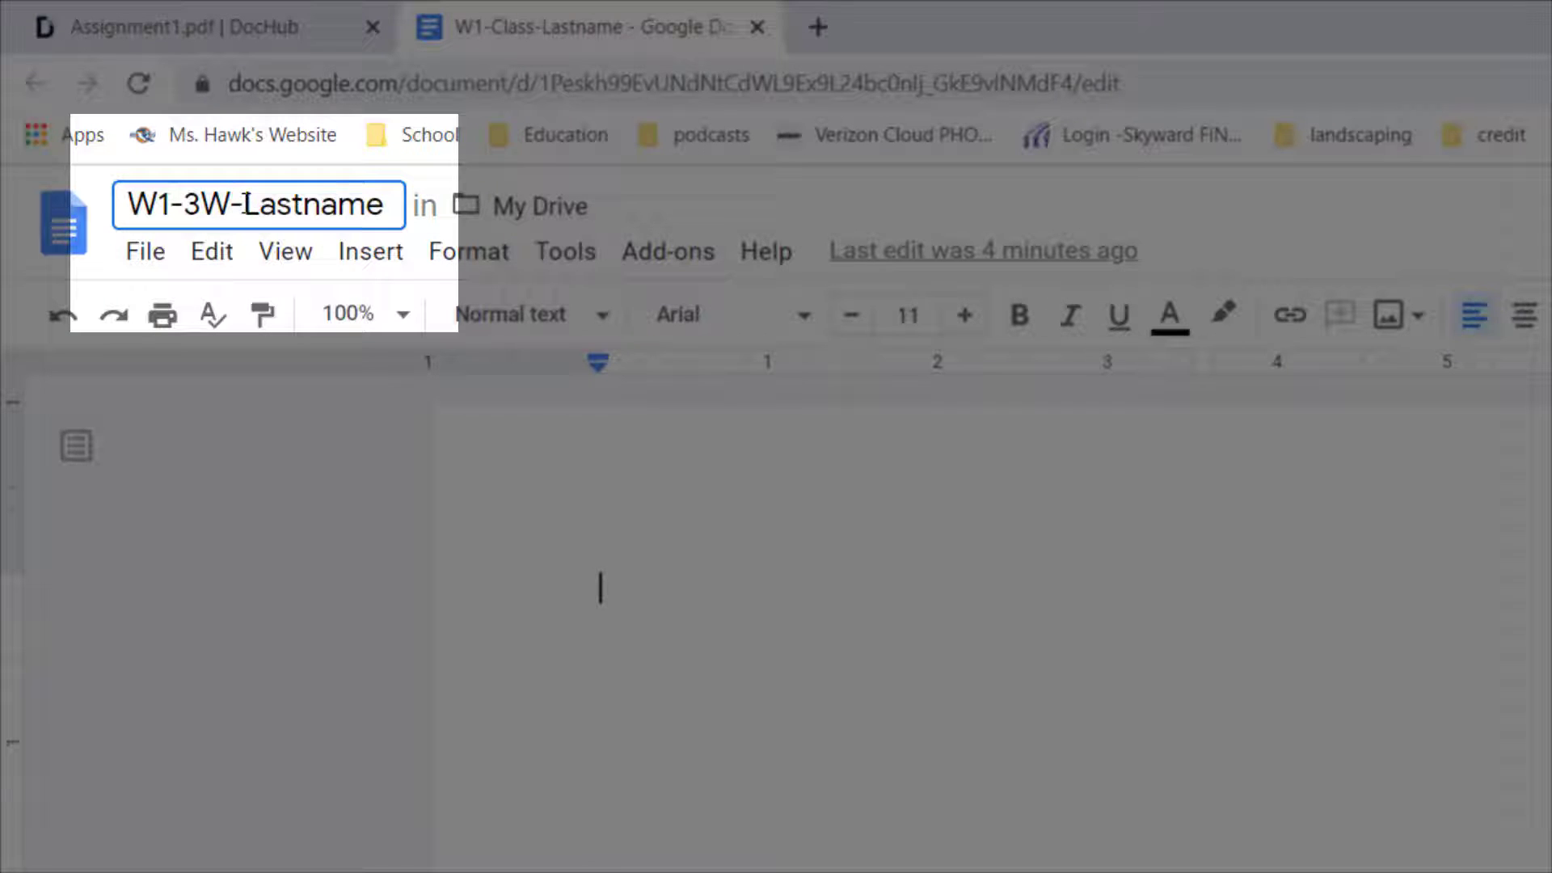
drag(244, 203, 383, 206)
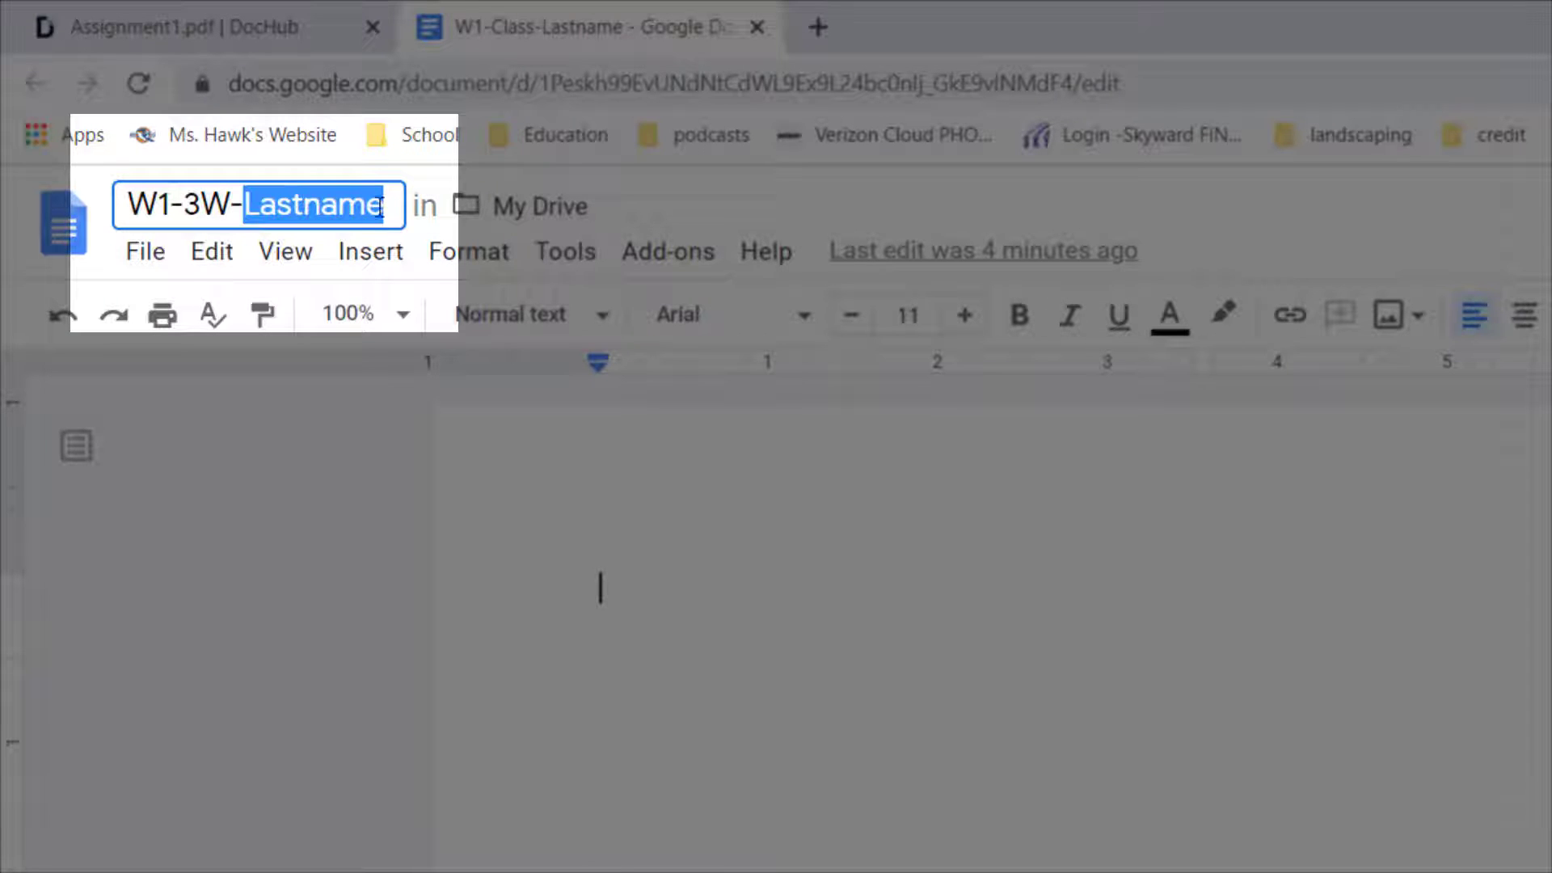
click(329, 208)
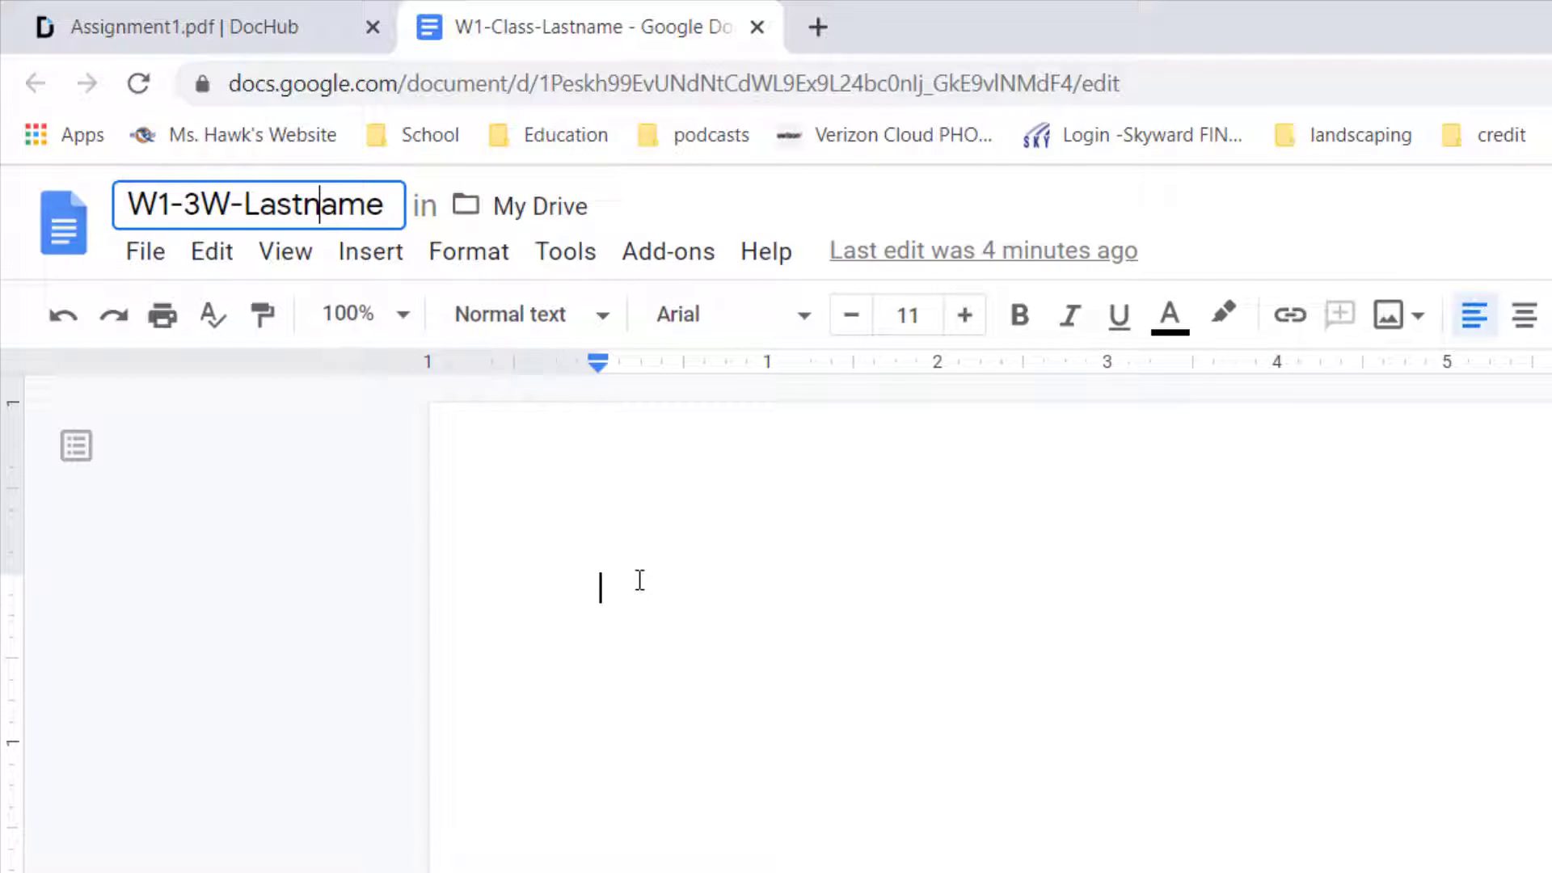
click(639, 581)
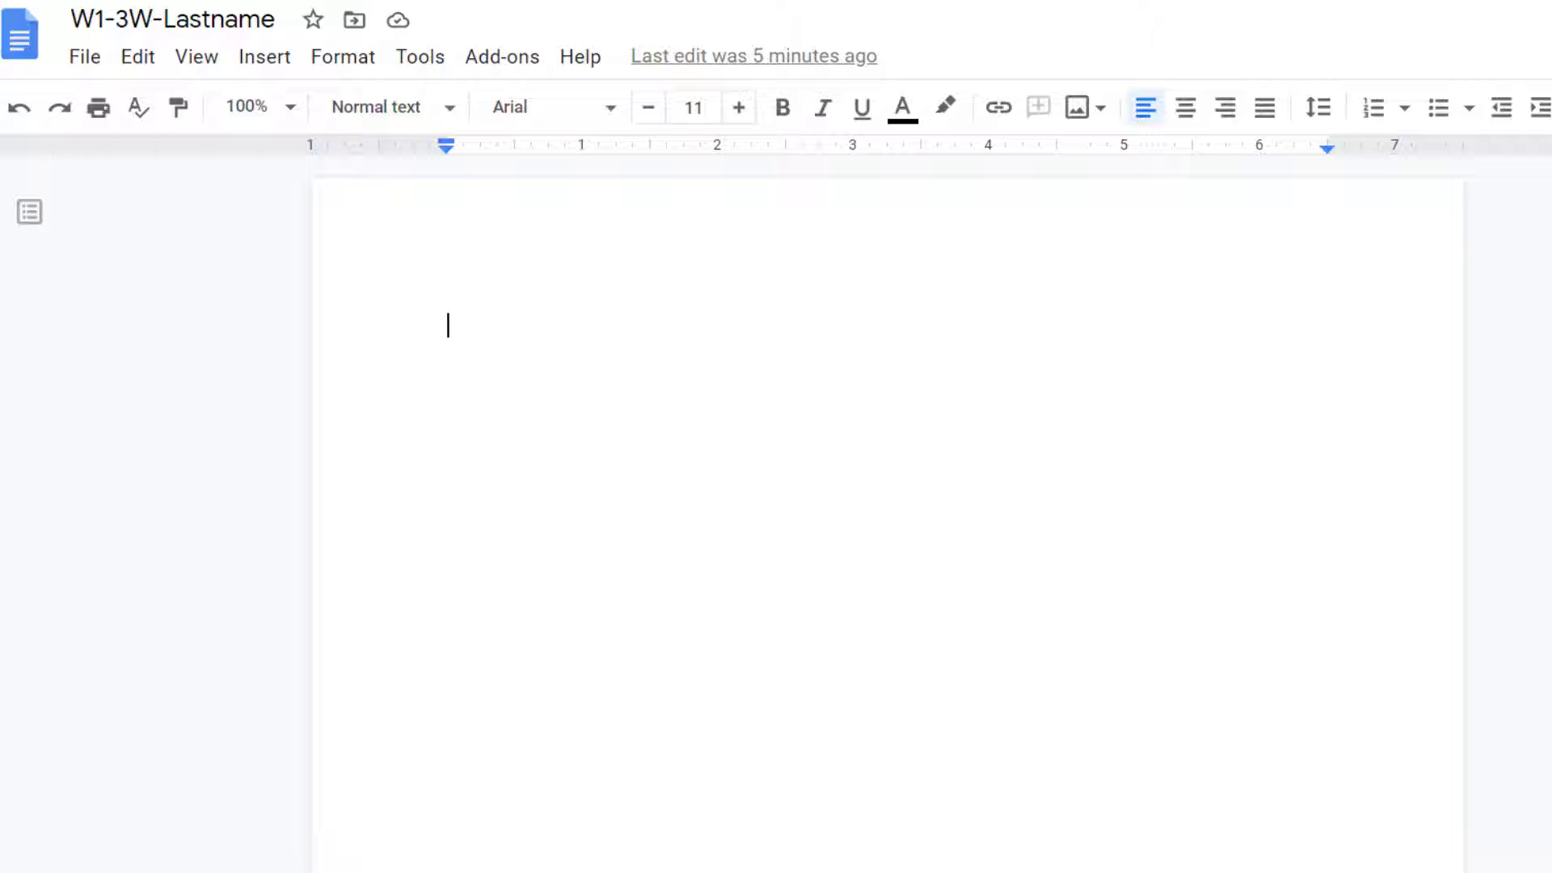
Add an empty page header to W1-3W-Lastname through Insert > Headers & footers > Header.
double_click(448, 211)
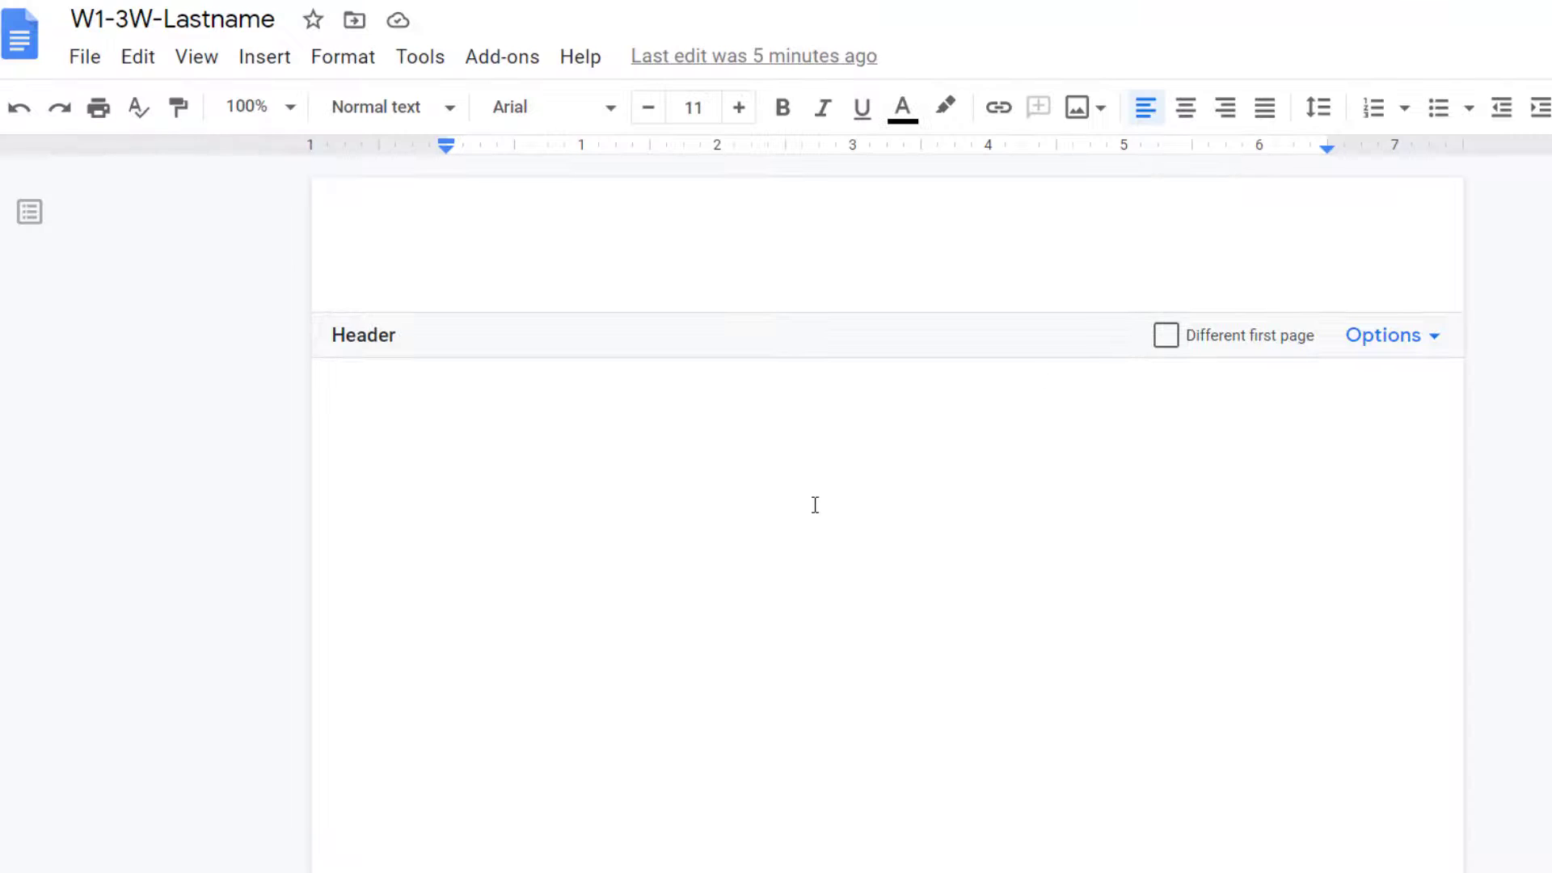
click(791, 550)
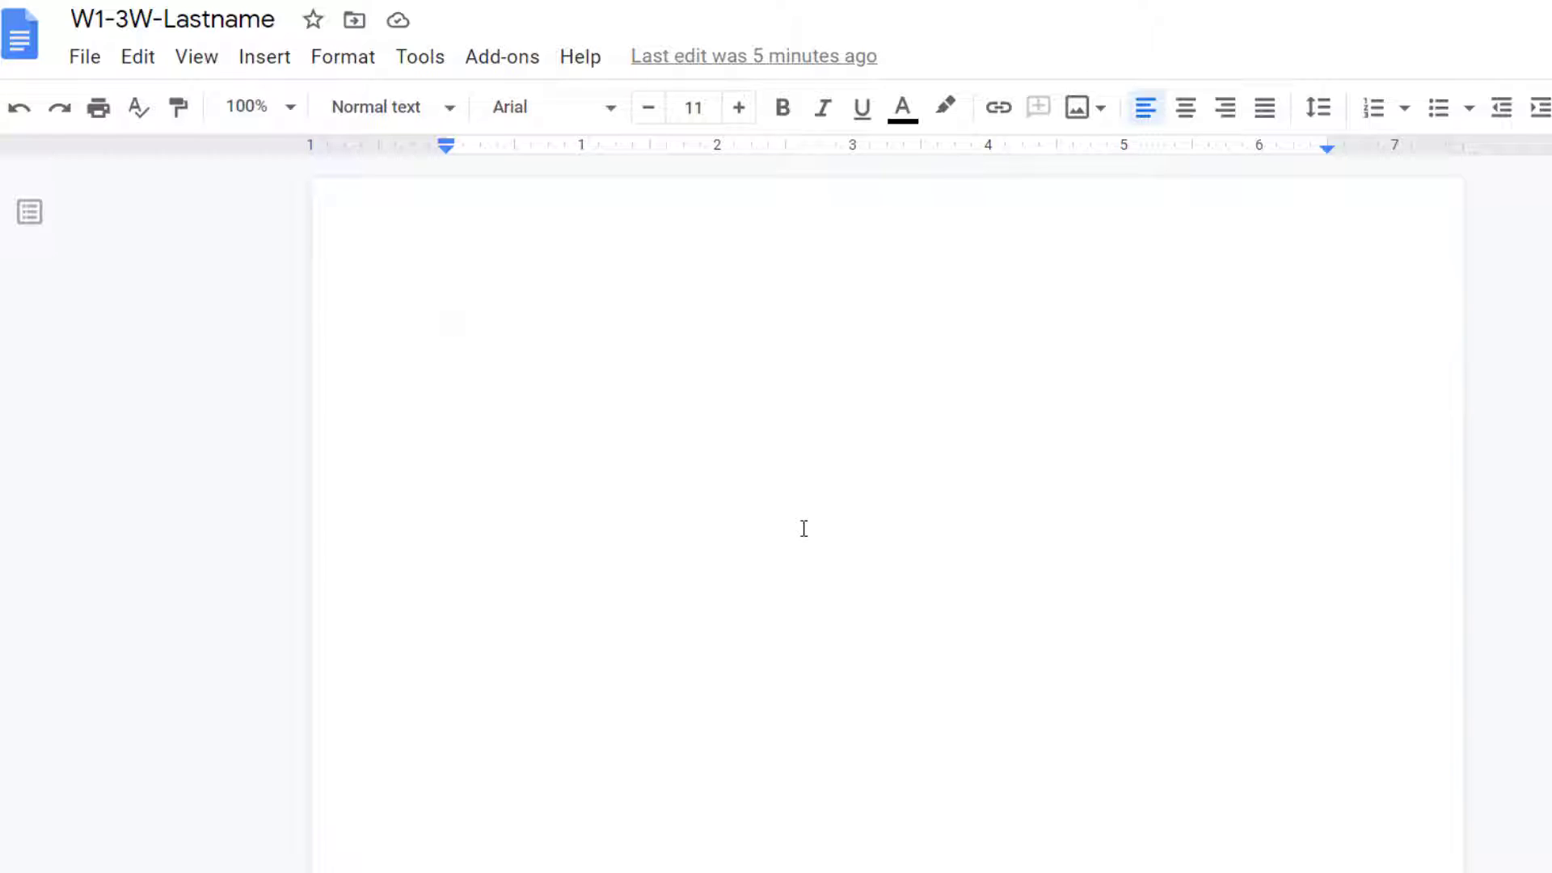
click(275, 69)
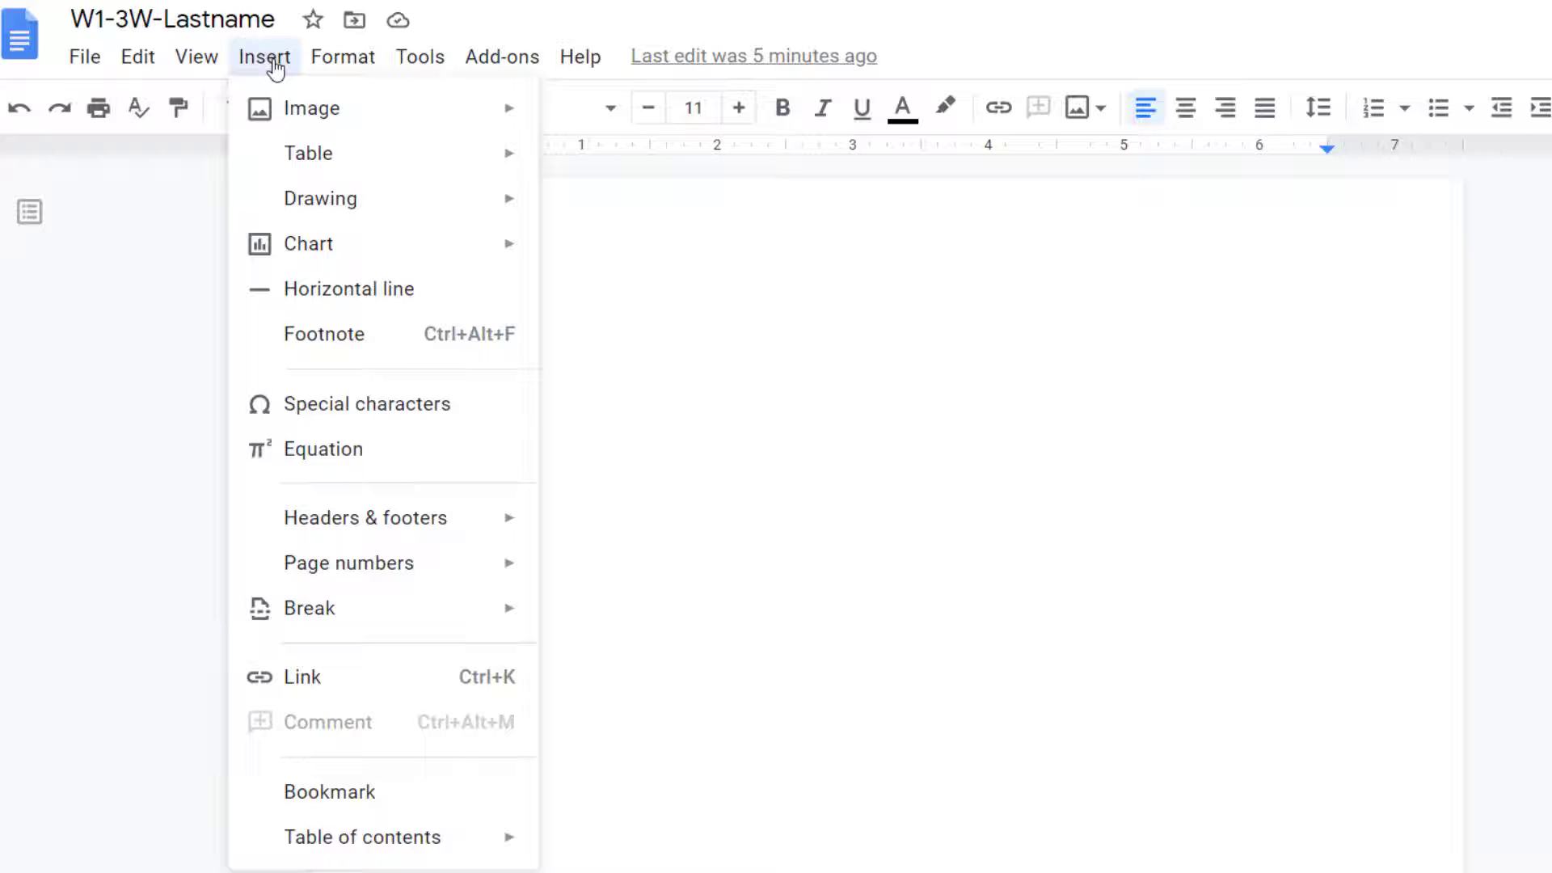
mouse_move(360, 516)
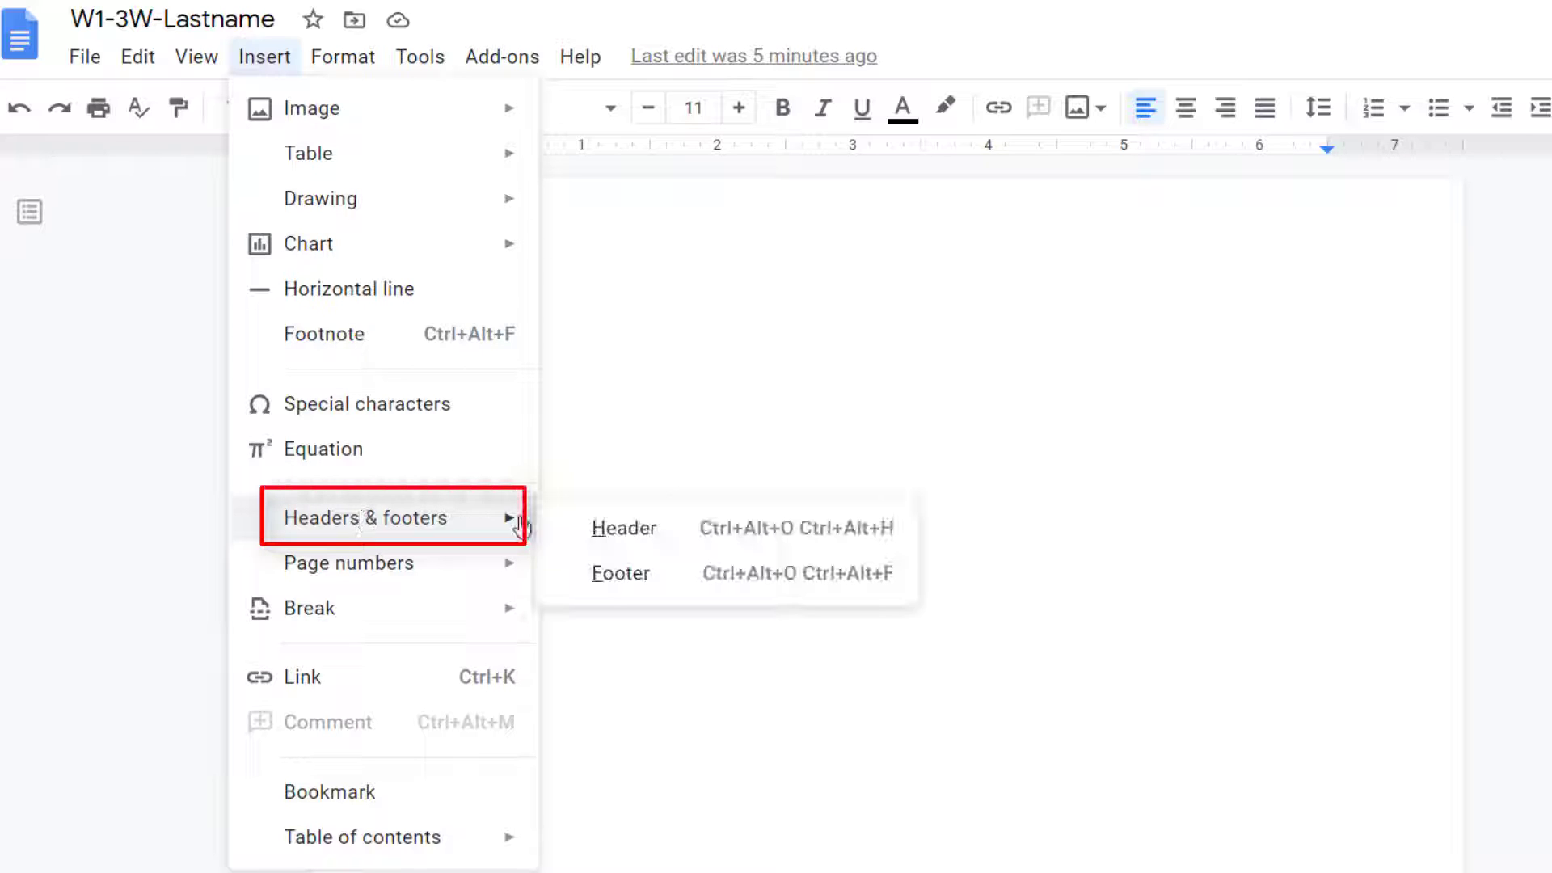
click(607, 531)
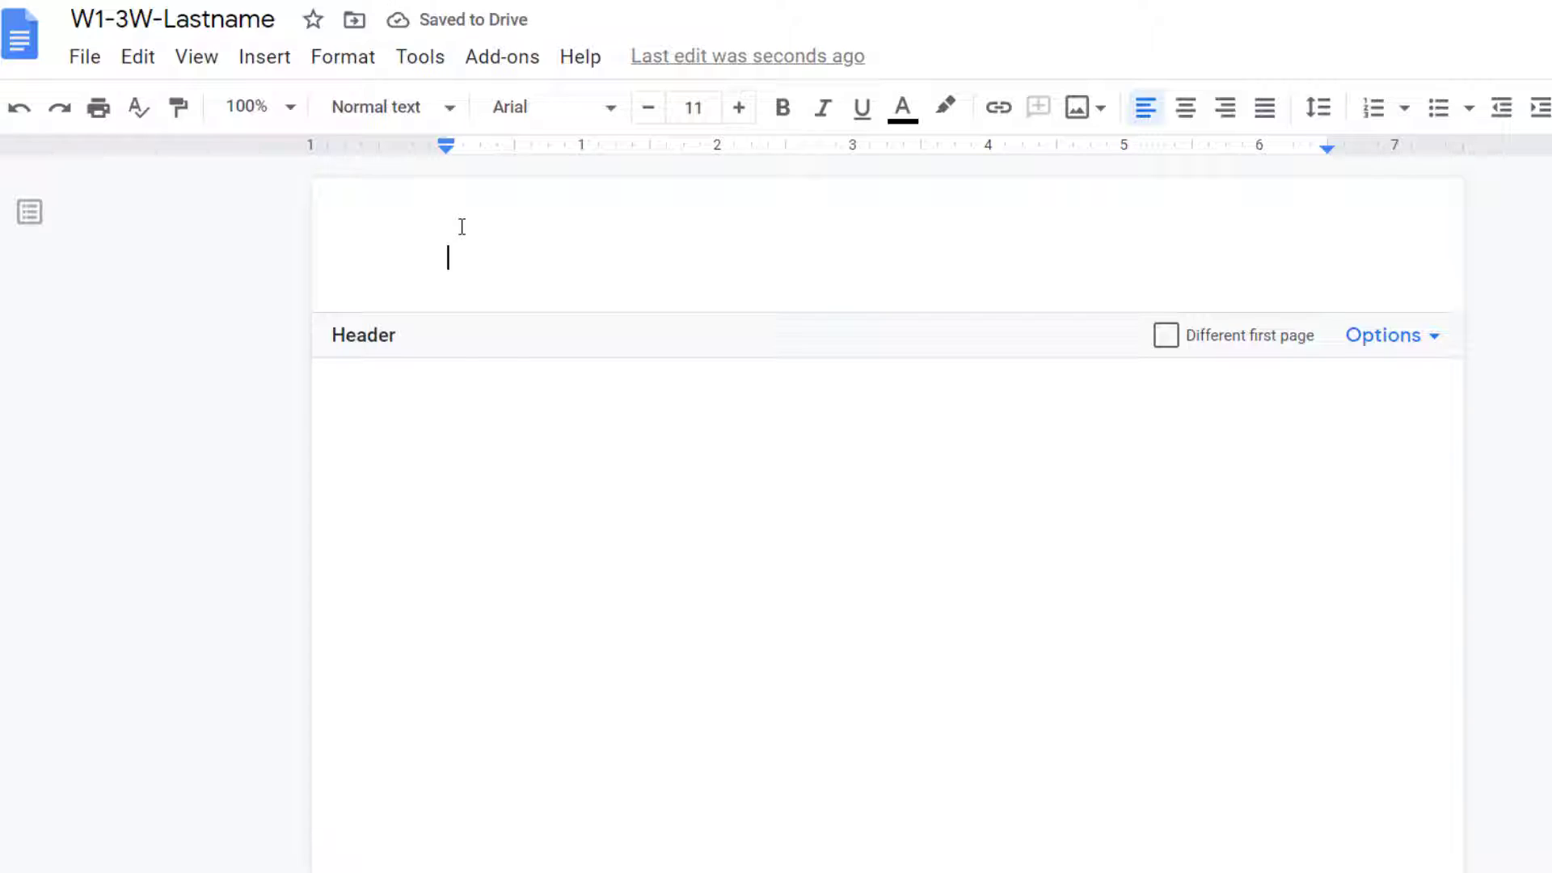
Type 'Lastname 3W' at the left margin of the header.
text(Lastname )
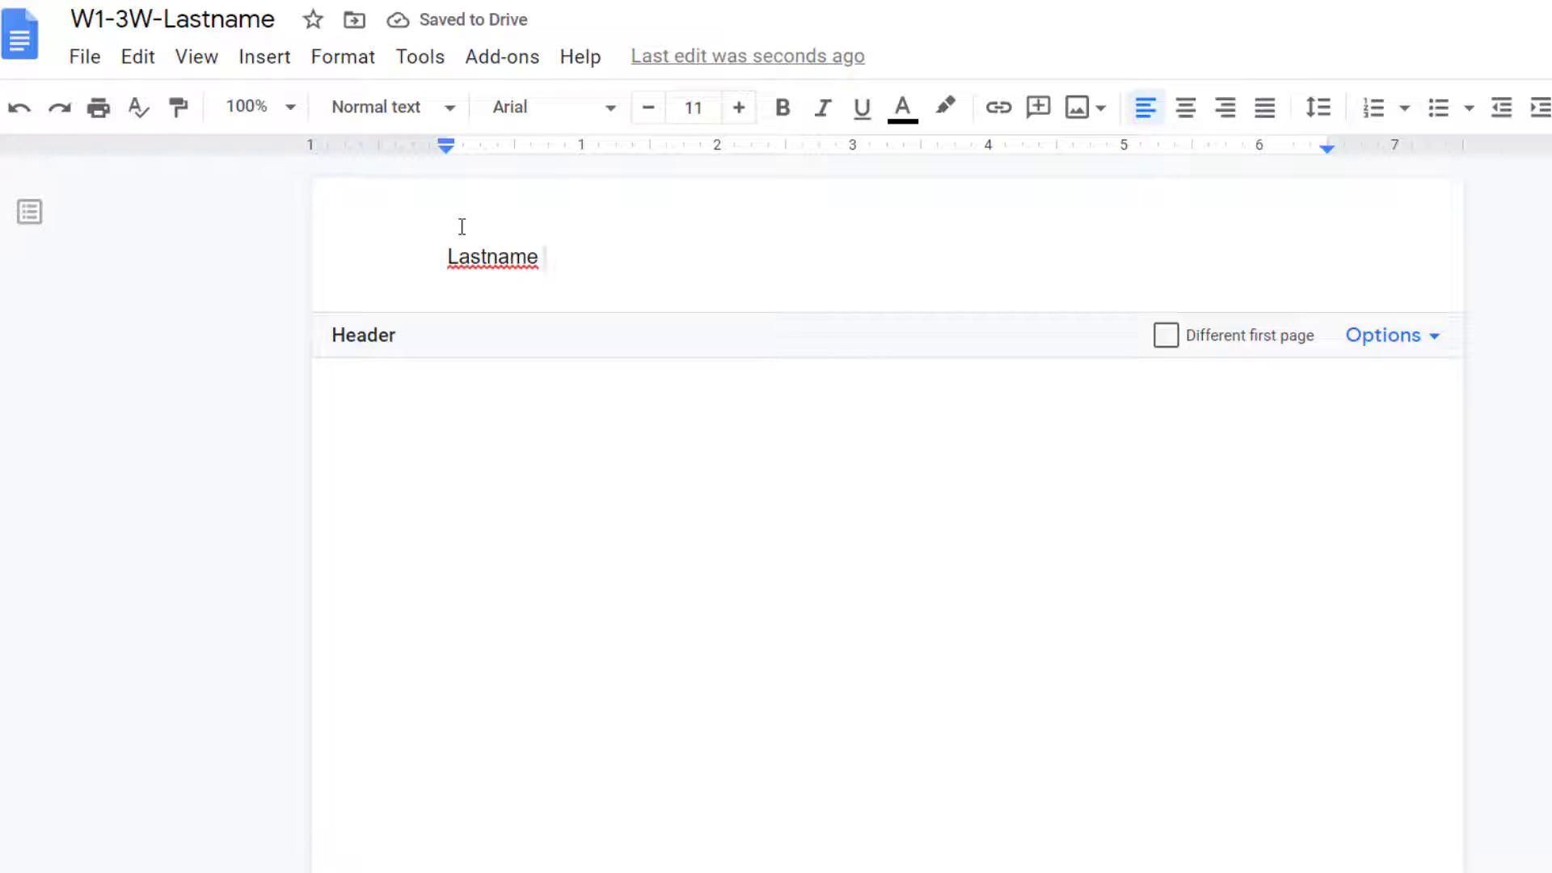
text(3)
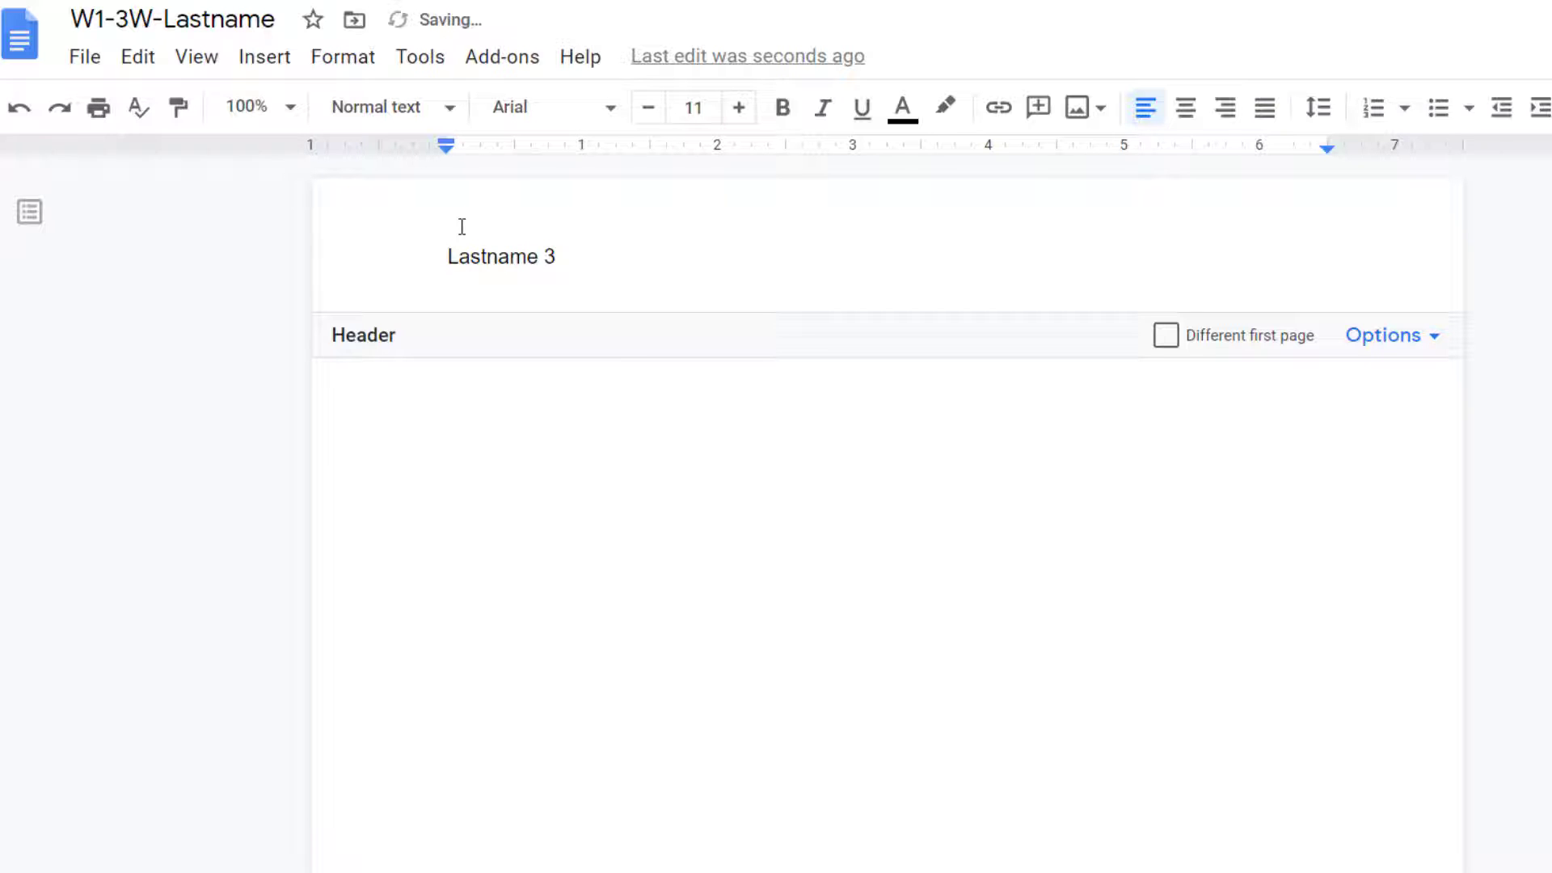
text(W)
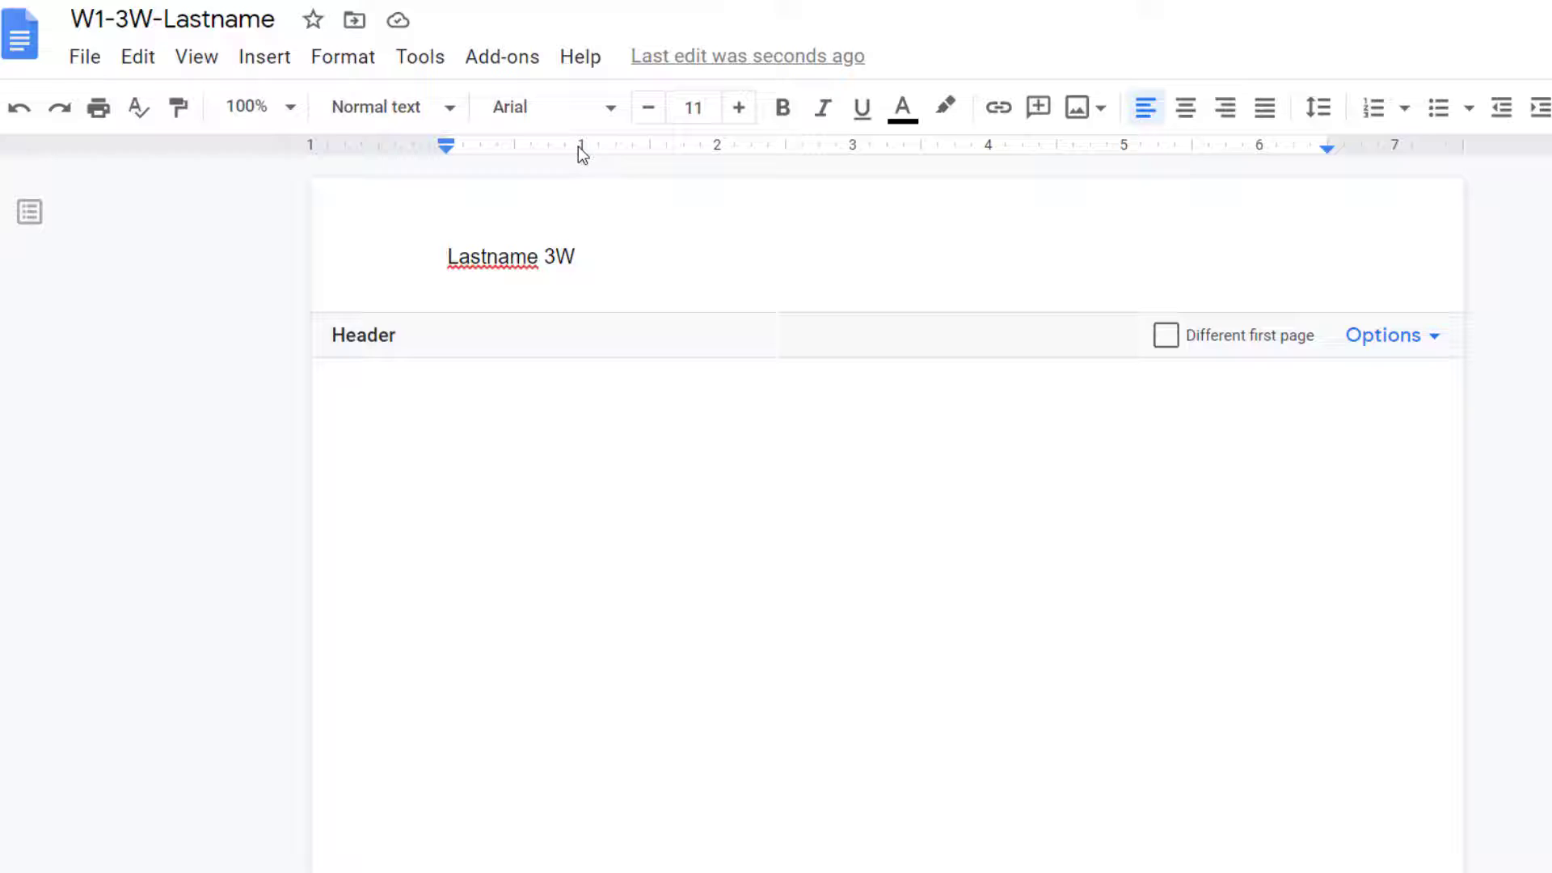
click(202, 57)
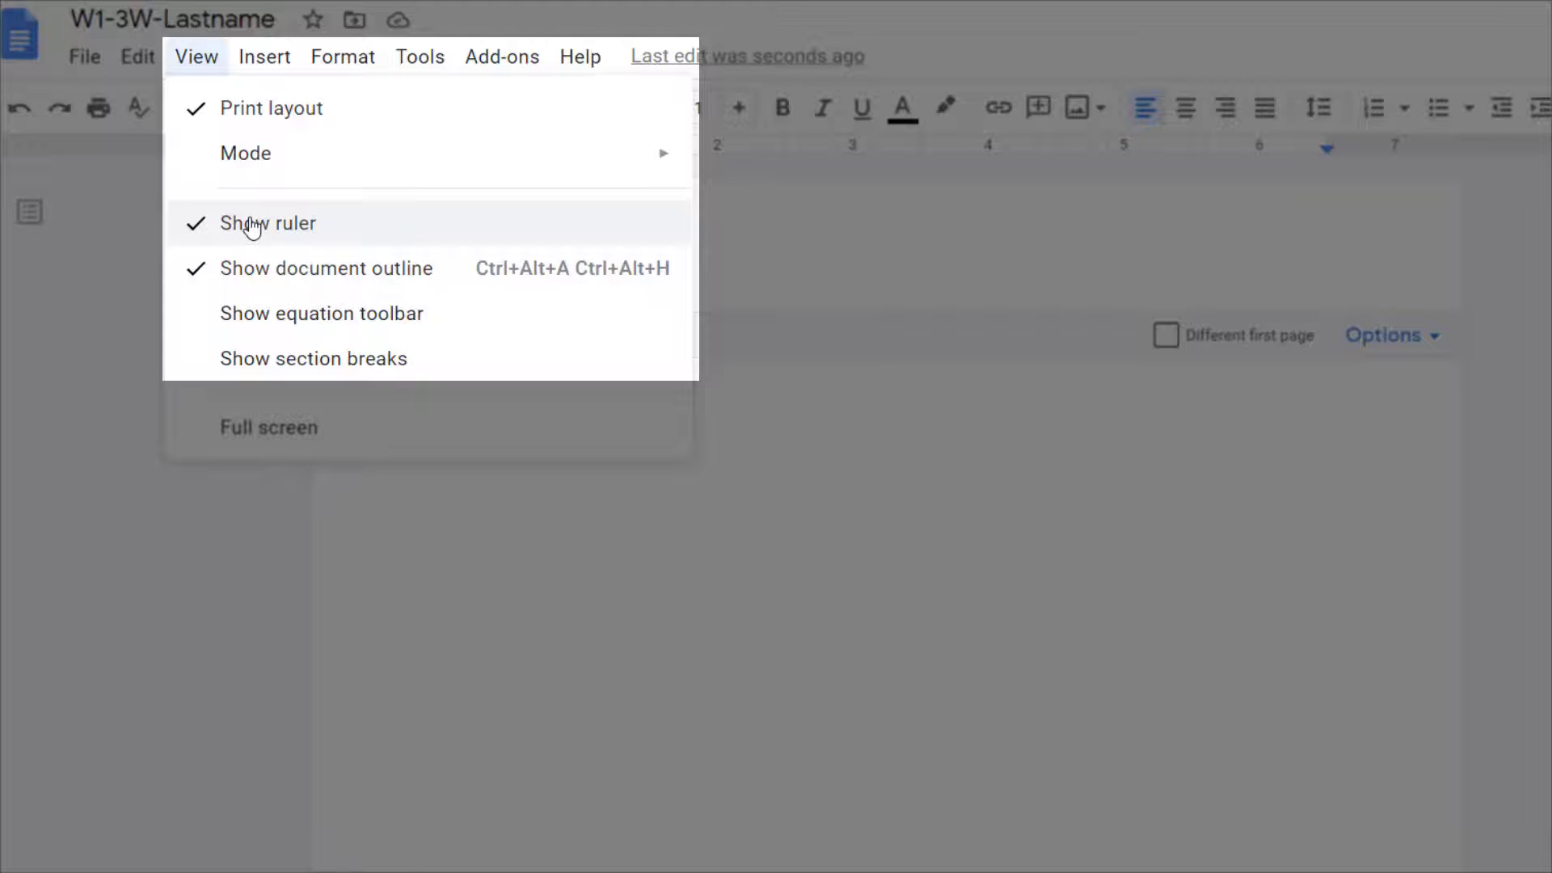
key(Escape)
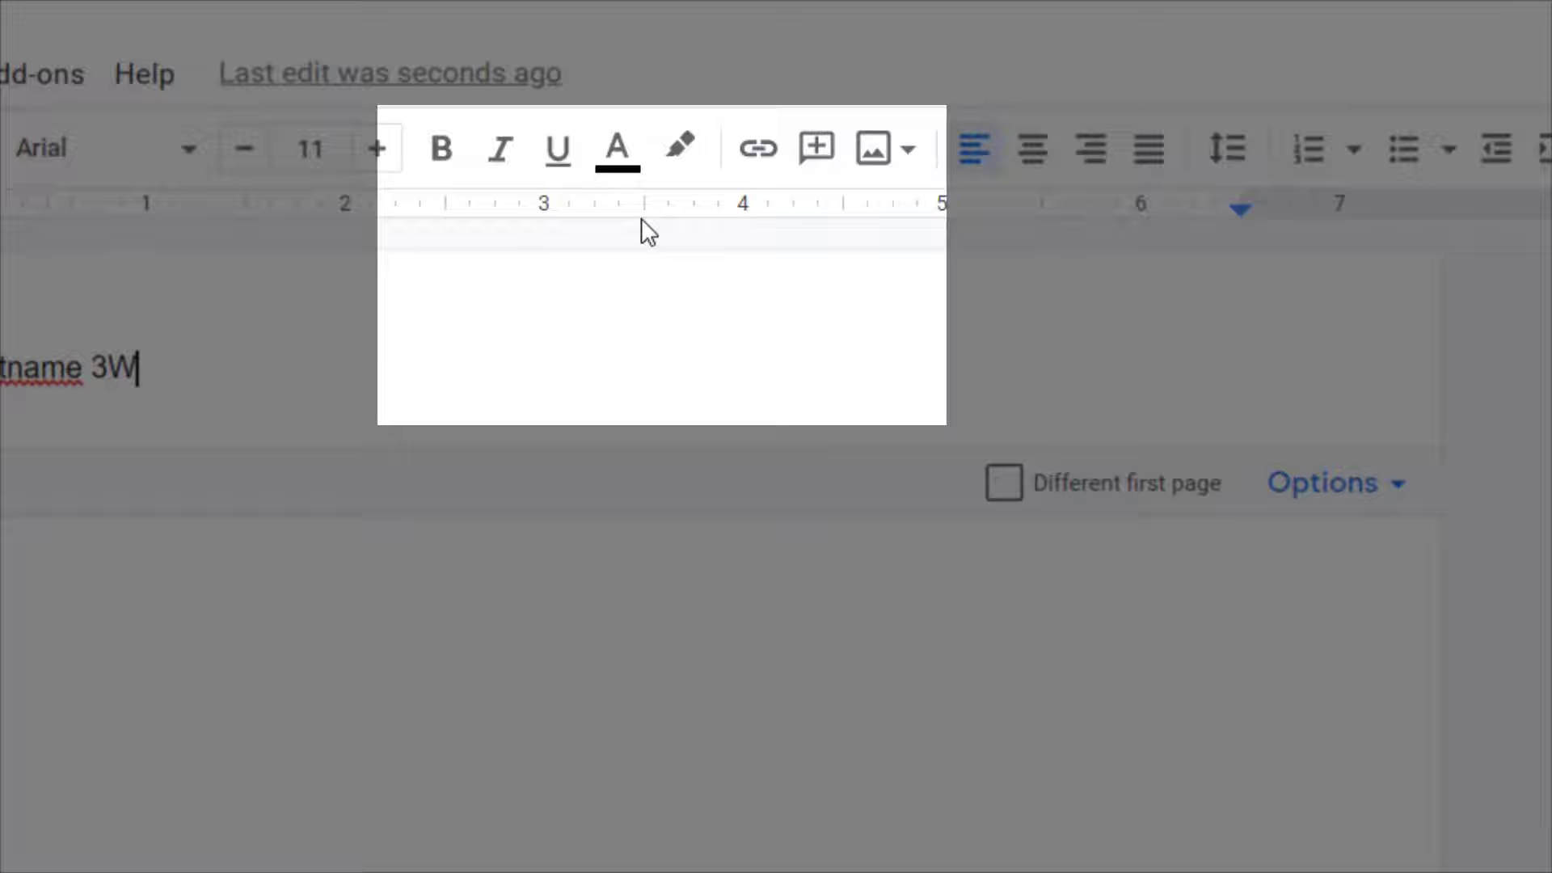
Remove the stray tab stop and set a center tab stop at 3.25 inches on the header ruler.
click(593, 205)
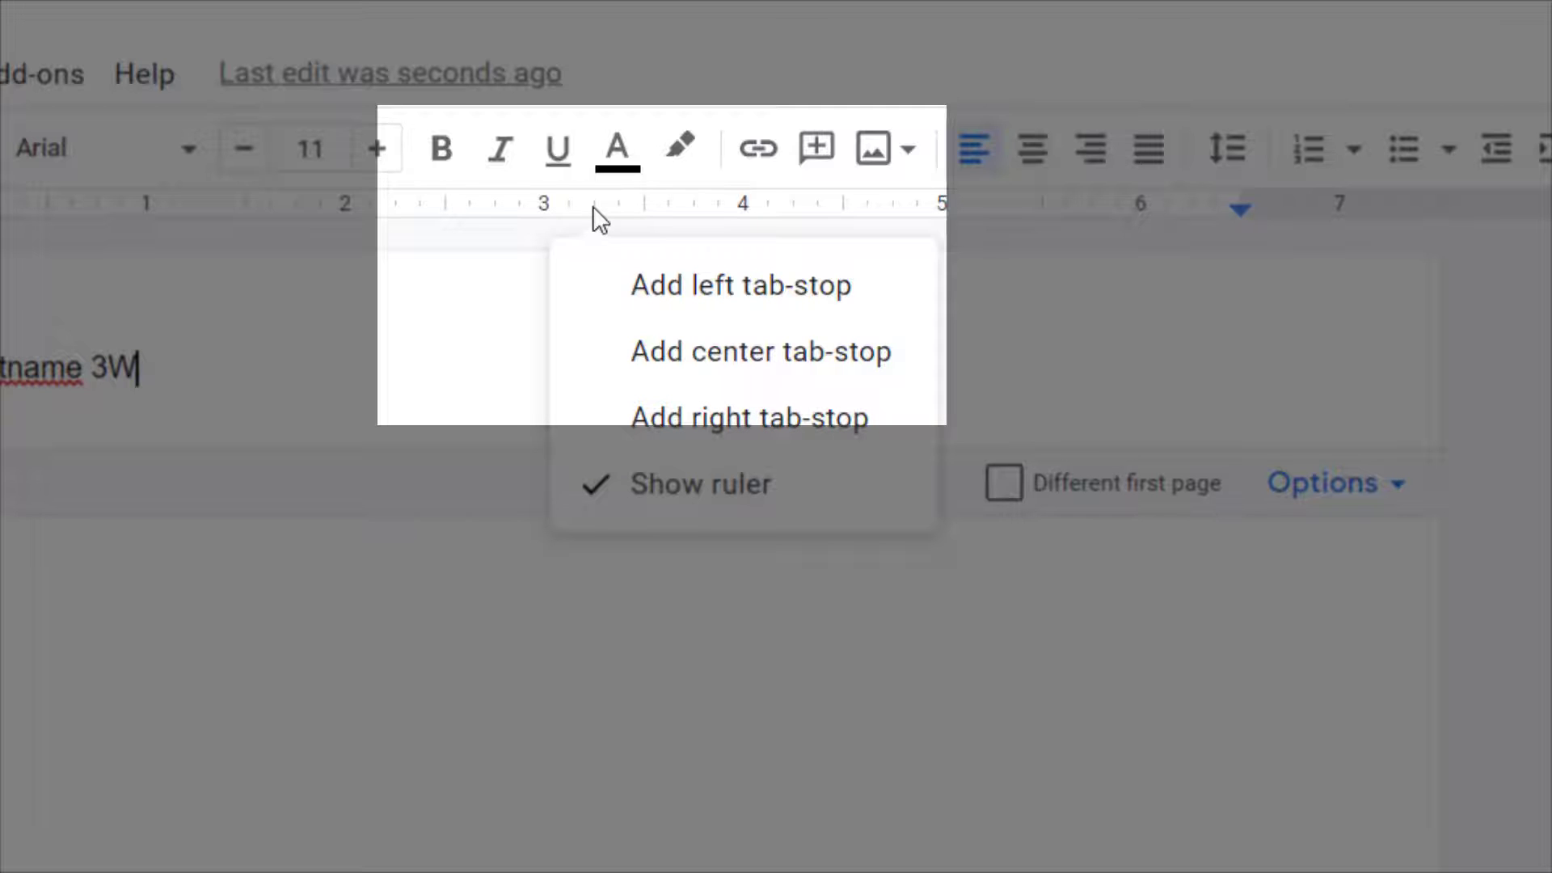
click(634, 368)
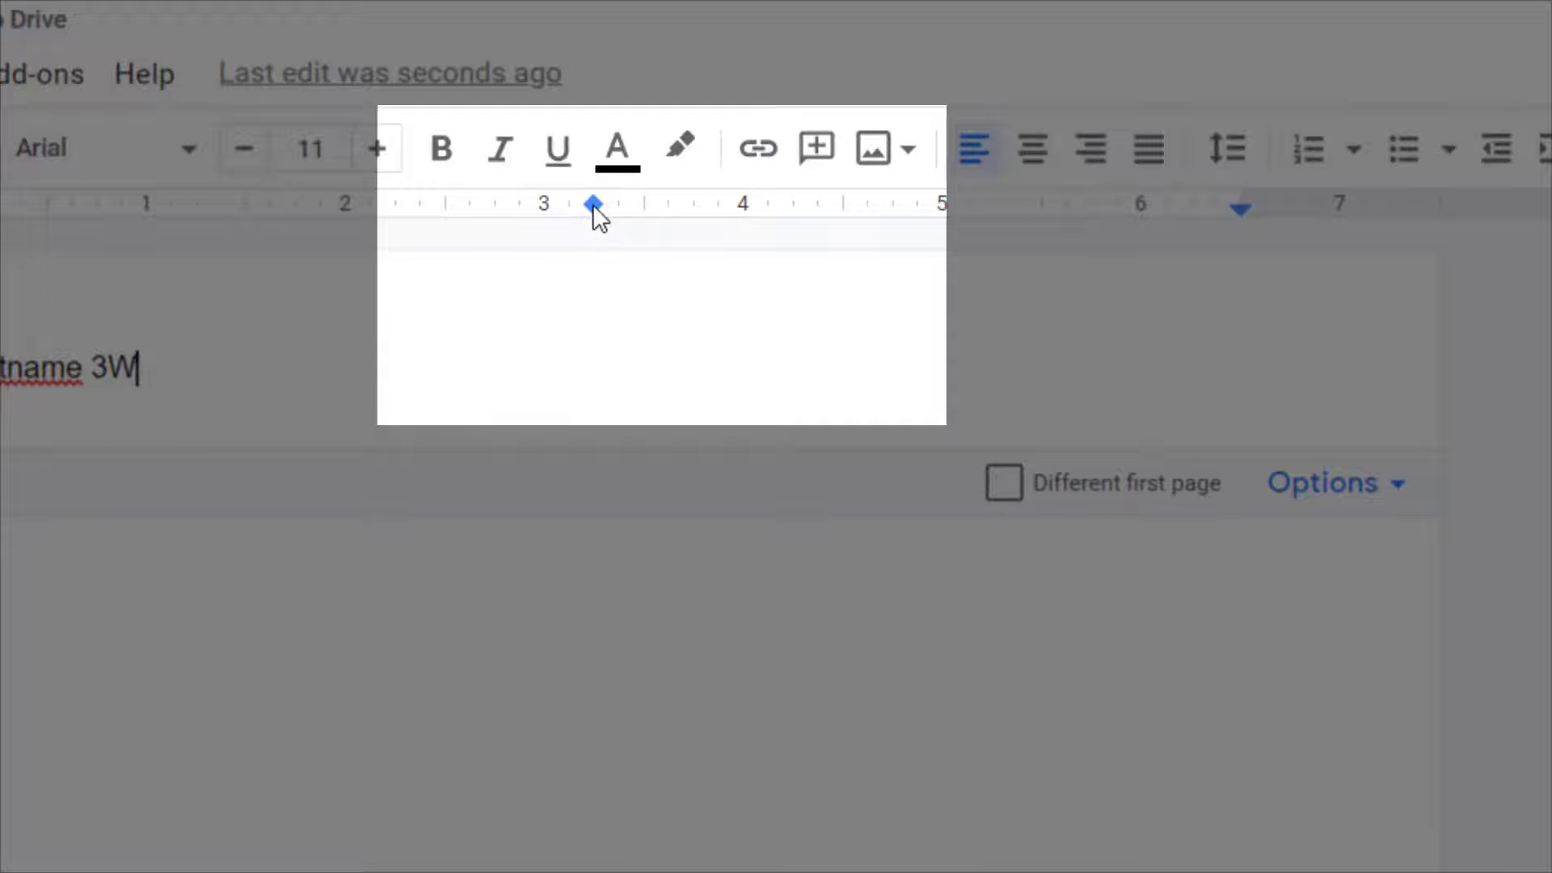
mouse_move(593, 204)
mouse_down()
mouse_move(564, 209)
mouse_move(615, 207)
mouse_up()
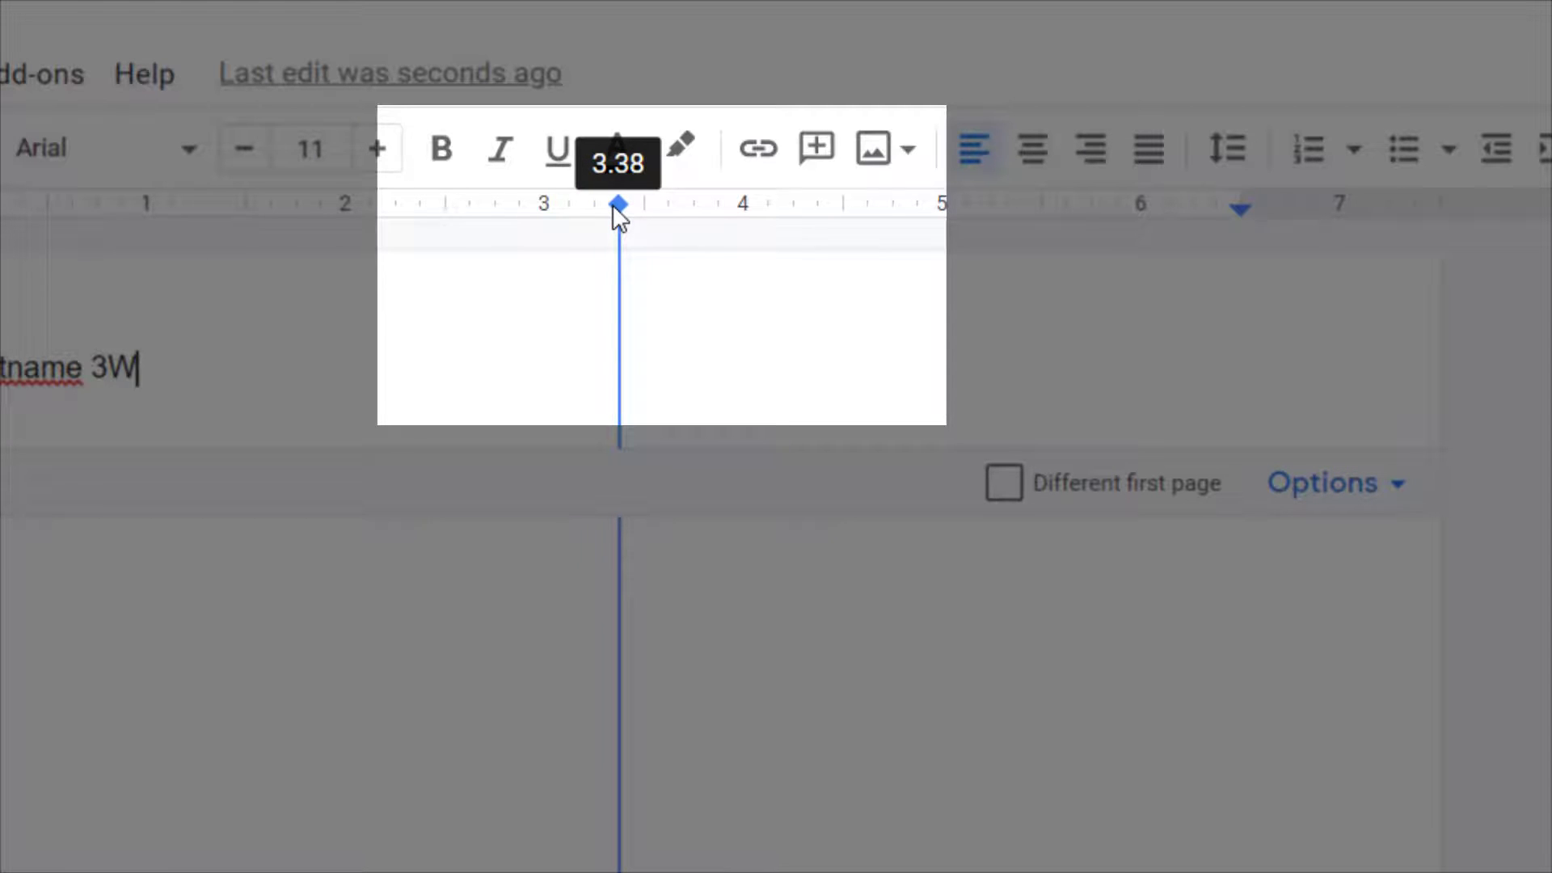
drag(614, 205, 644, 207)
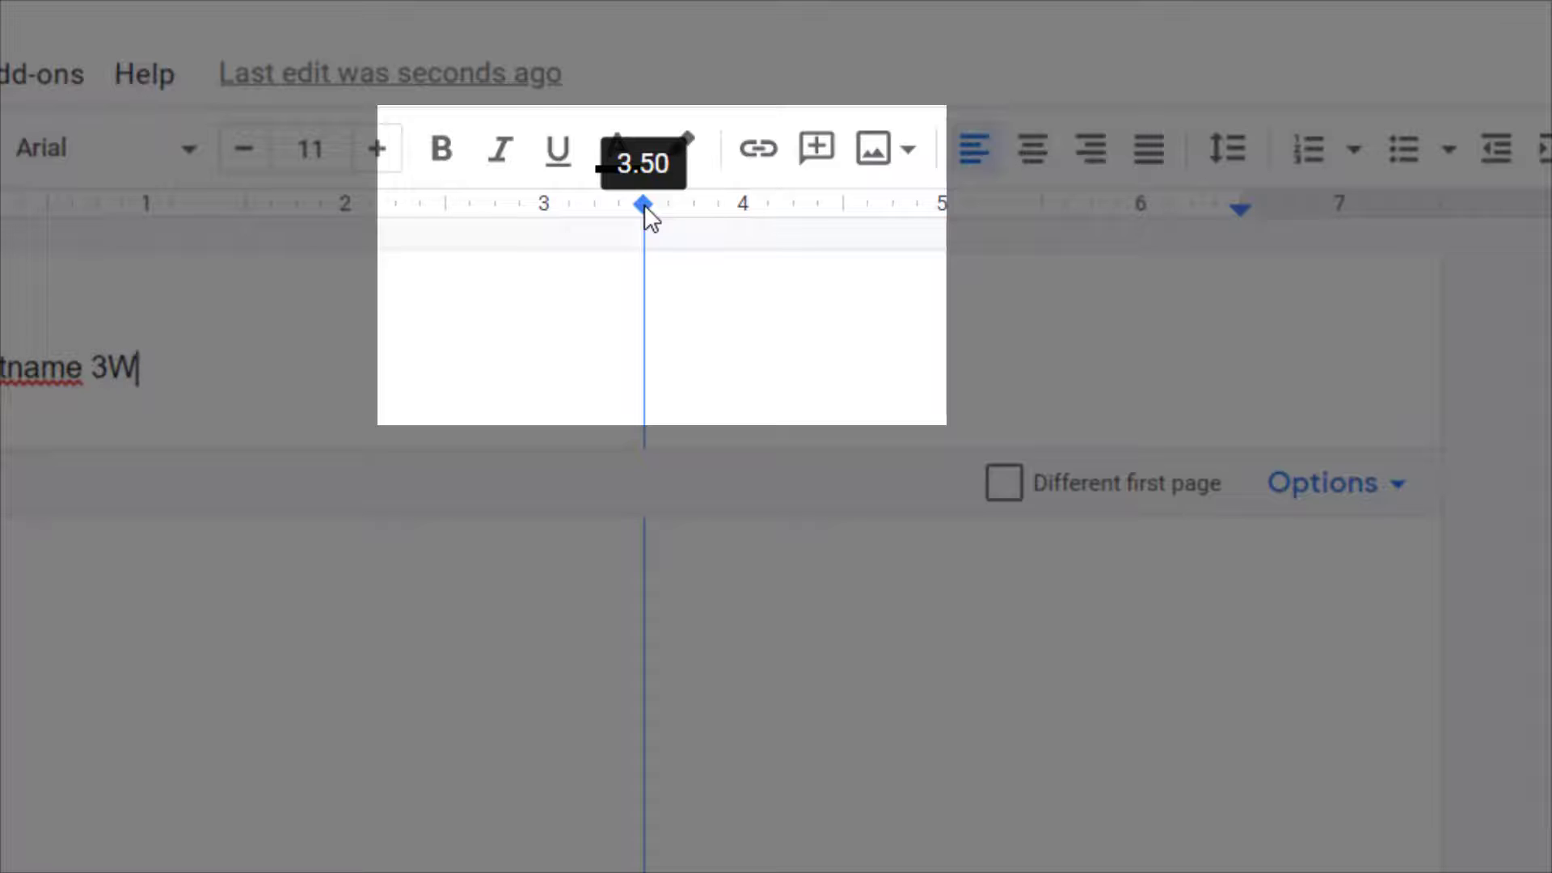
drag(643, 205, 643, 222)
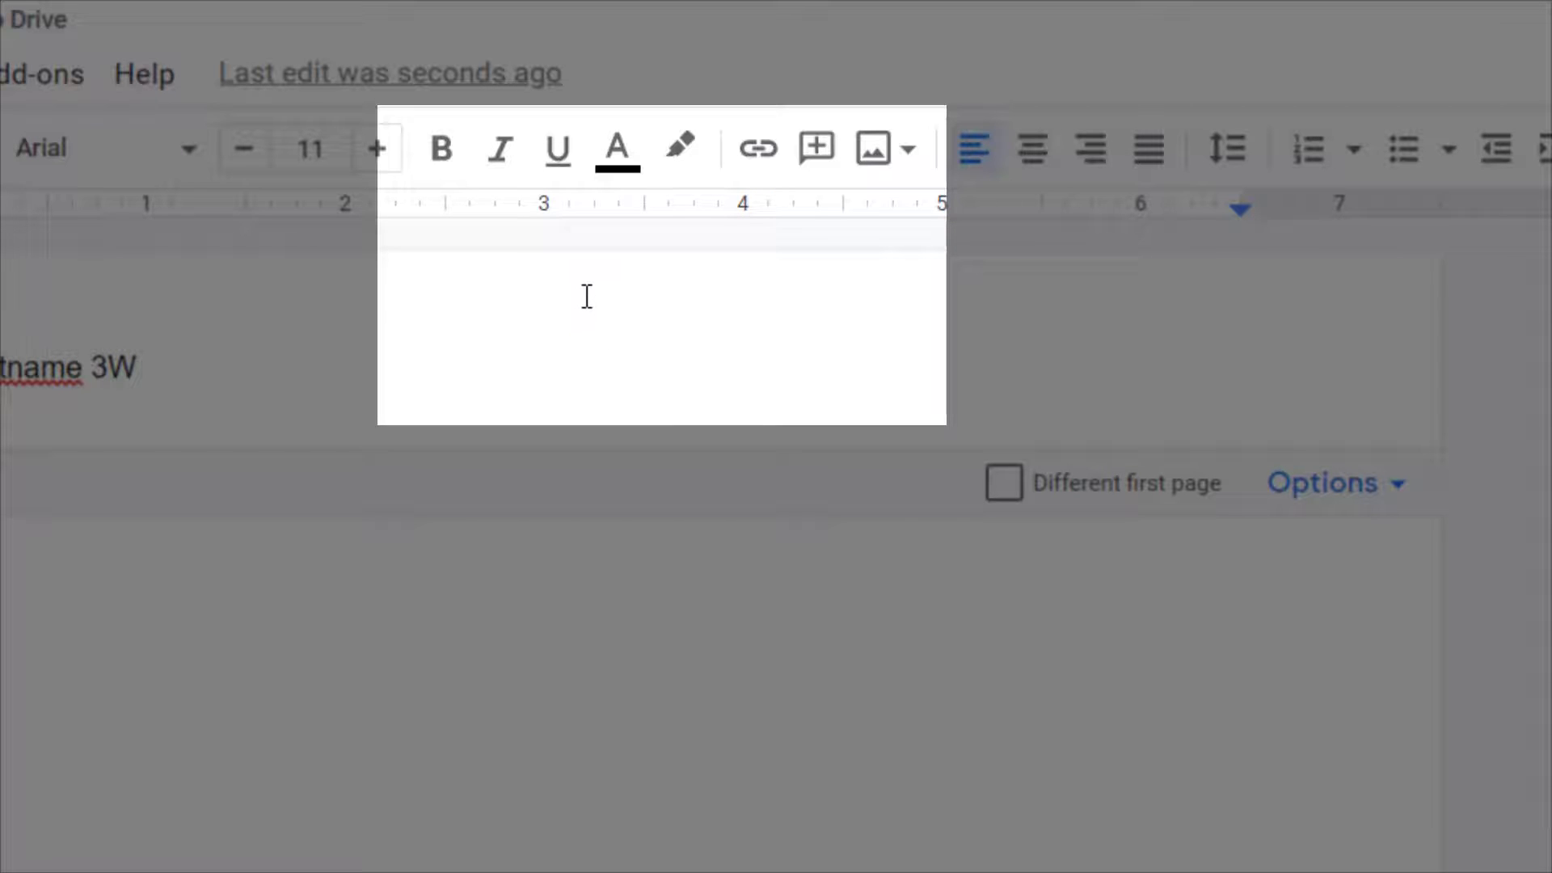
click(594, 203)
click(618, 353)
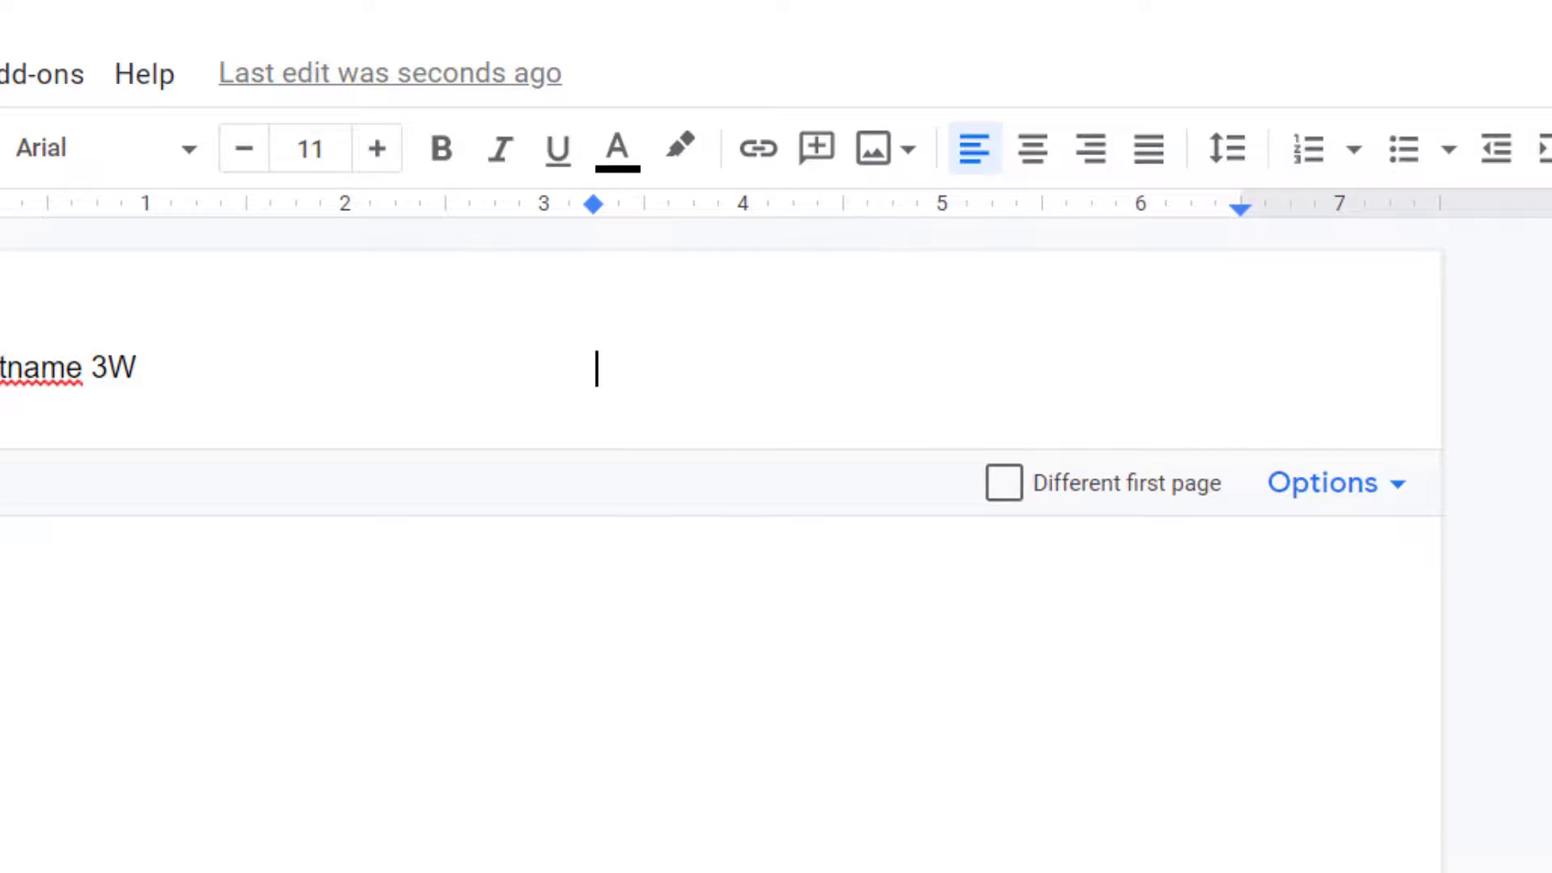
Type 'Assignment 1' at the 3.25-inch center tab stop in the header.
text(Assignment )
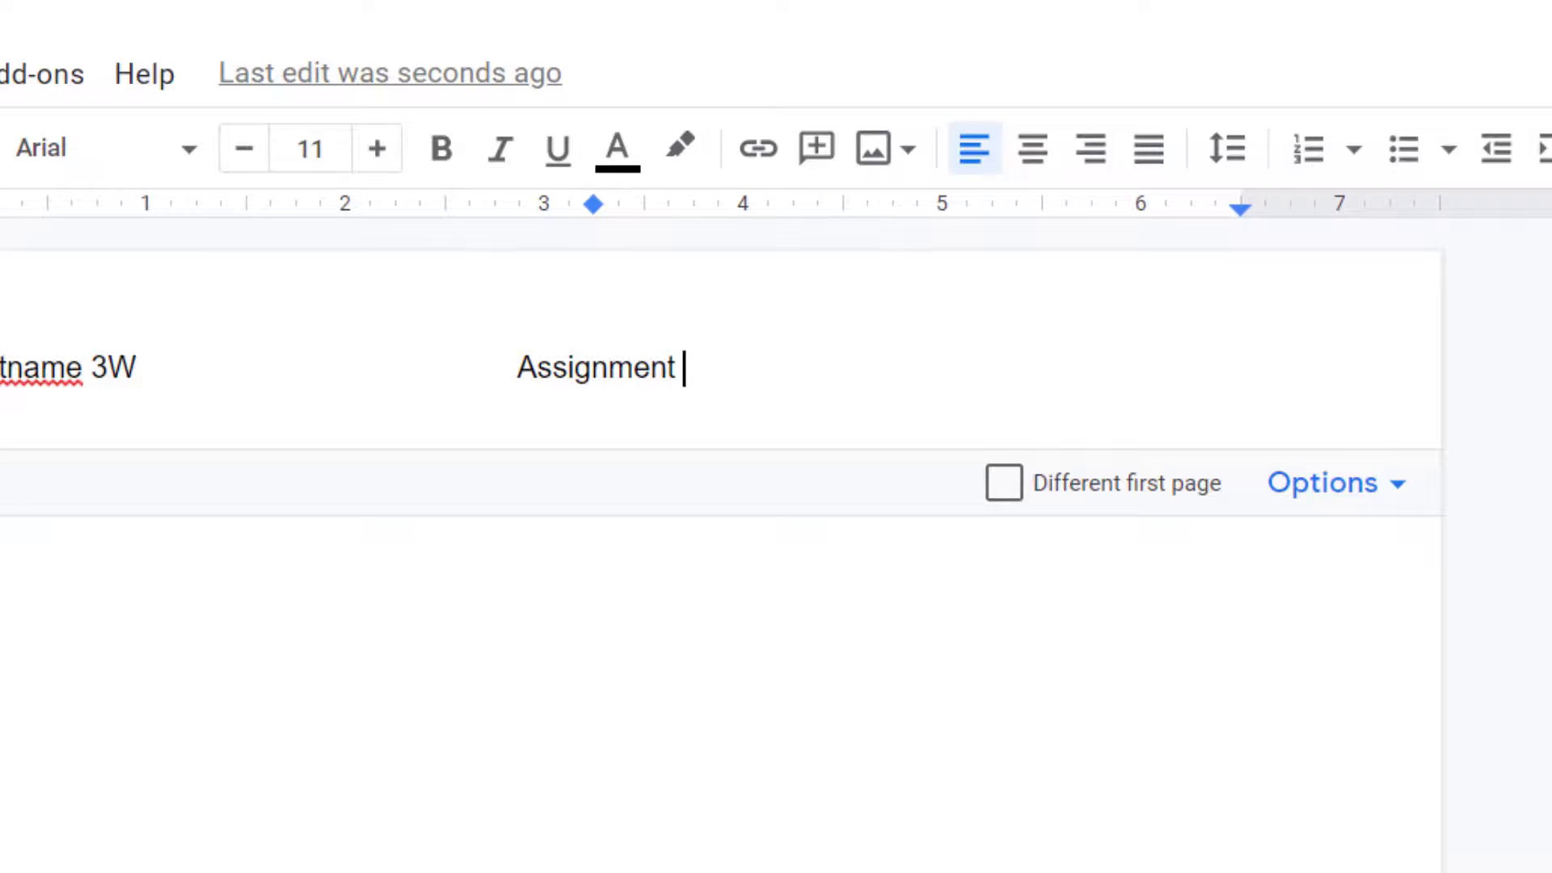
text(1)
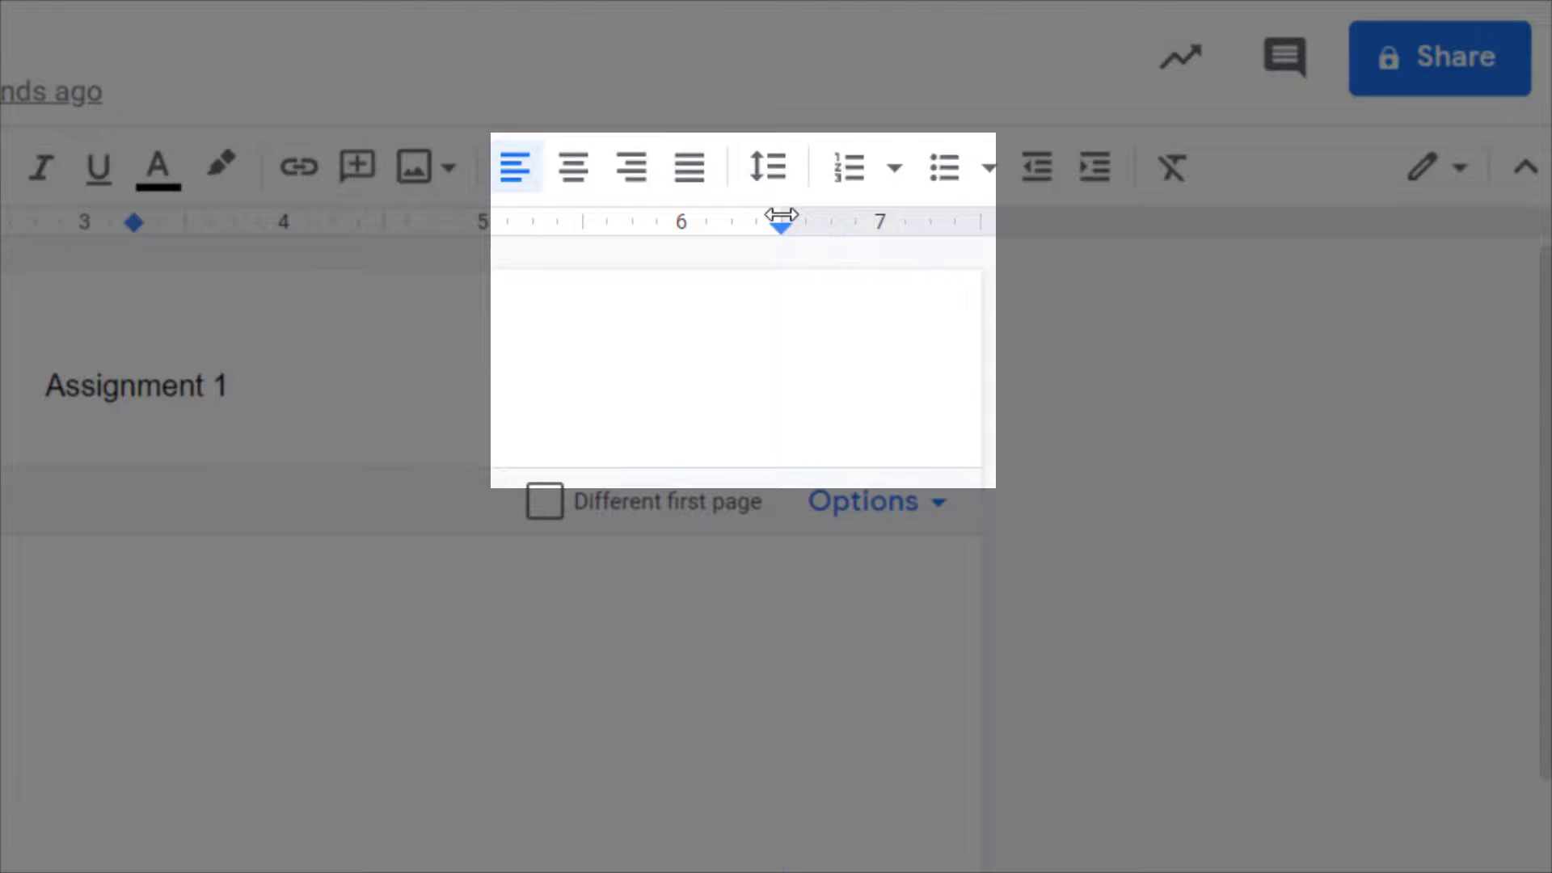
Add a right tab stop on the header ruler and drag it to about 6.5 inches.
click(781, 218)
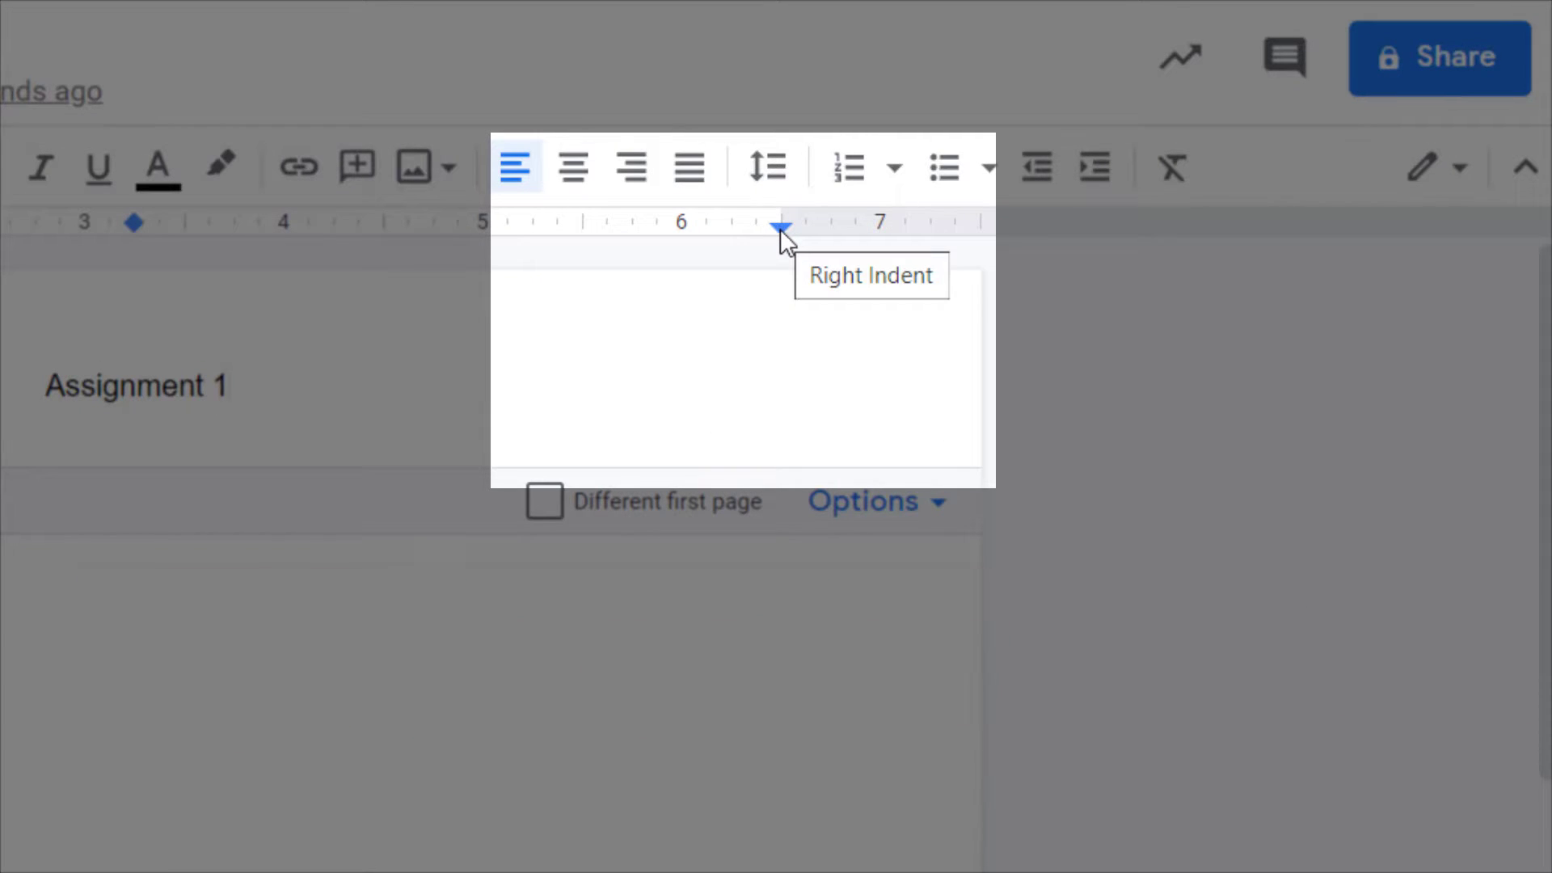
click(686, 223)
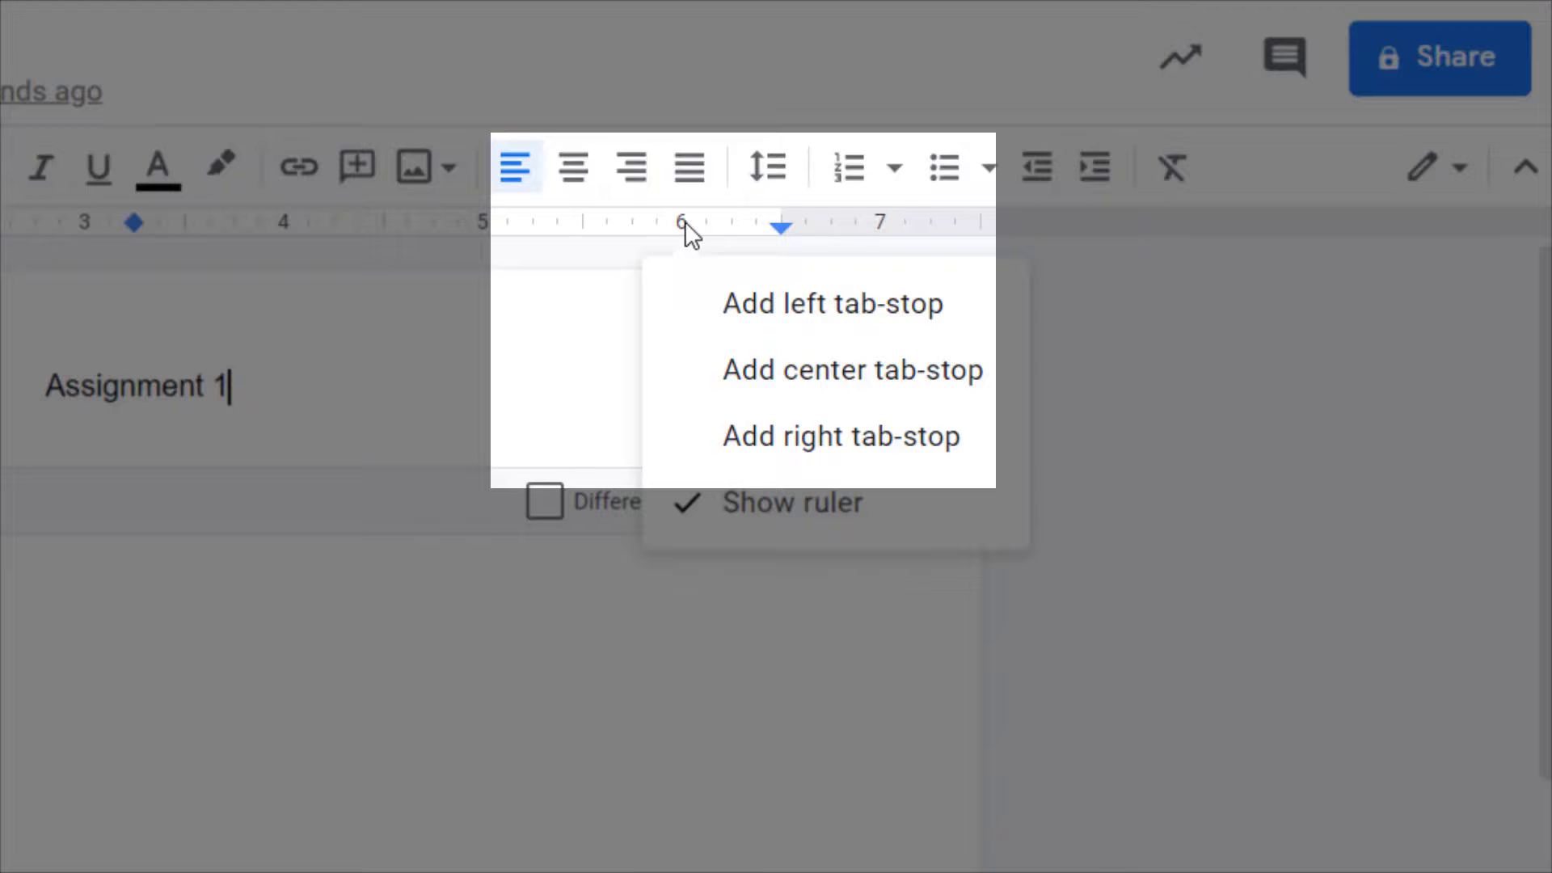
click(725, 447)
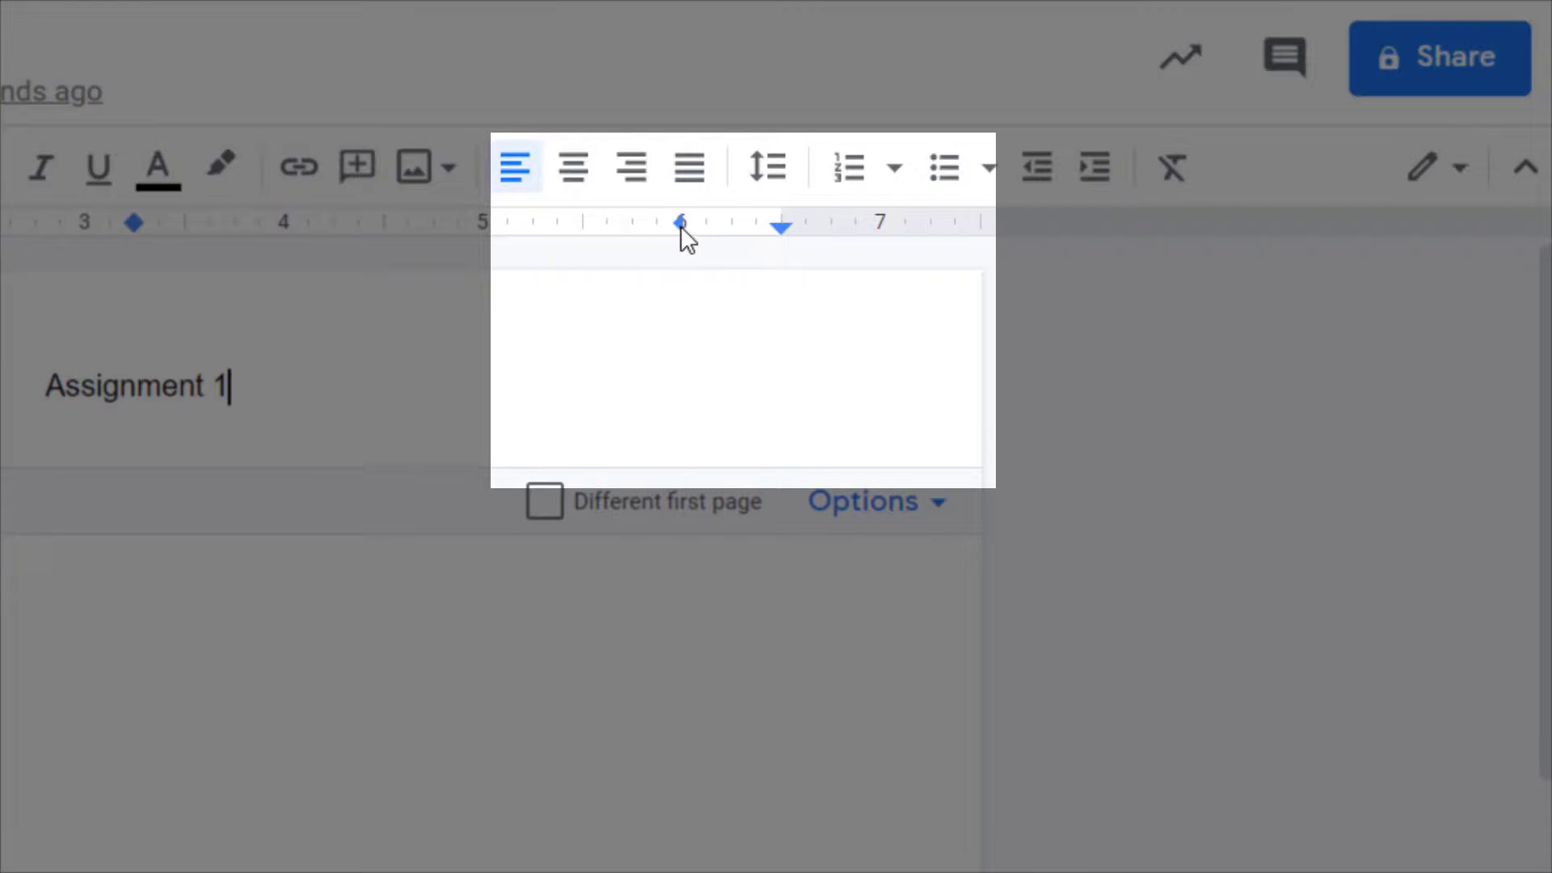
drag(677, 220, 780, 232)
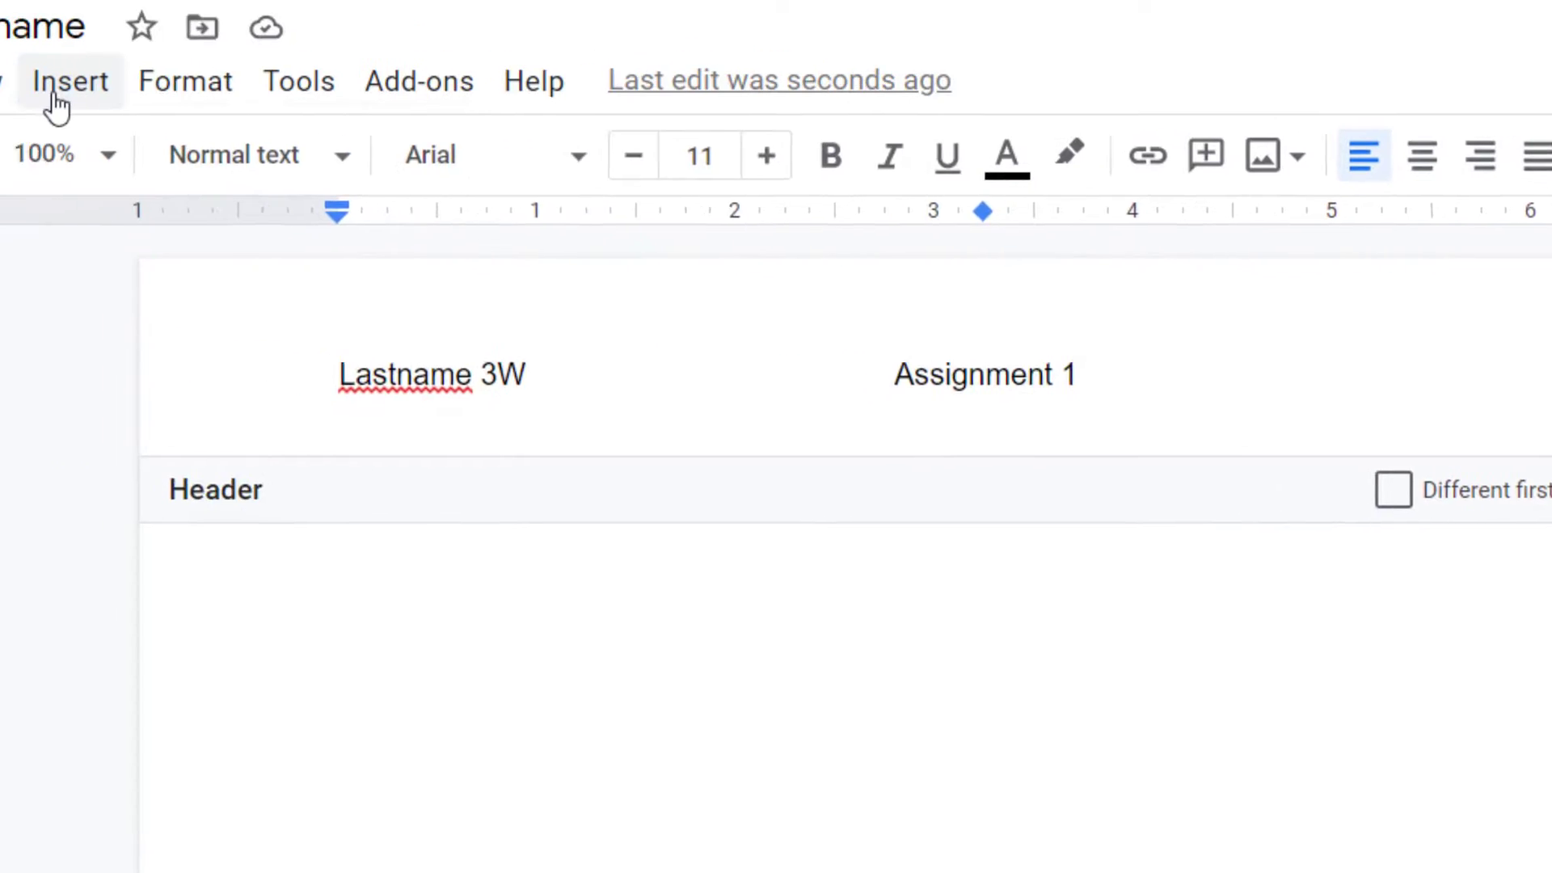
Insert a top-right page number so '1' appears at the header's right end.
click(56, 85)
mouse_move(416, 820)
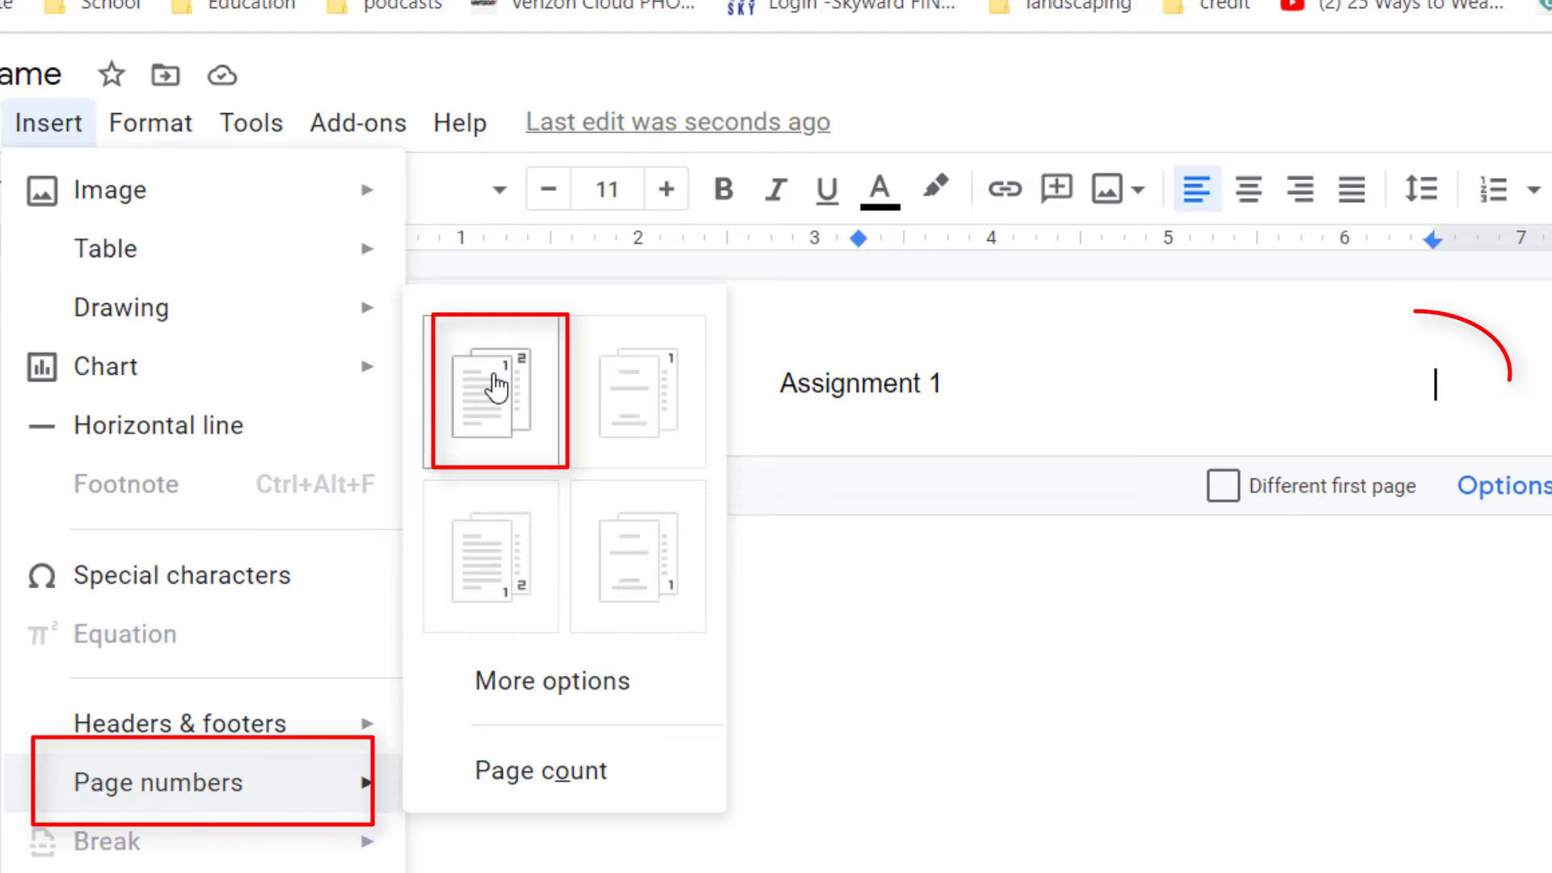
click(485, 396)
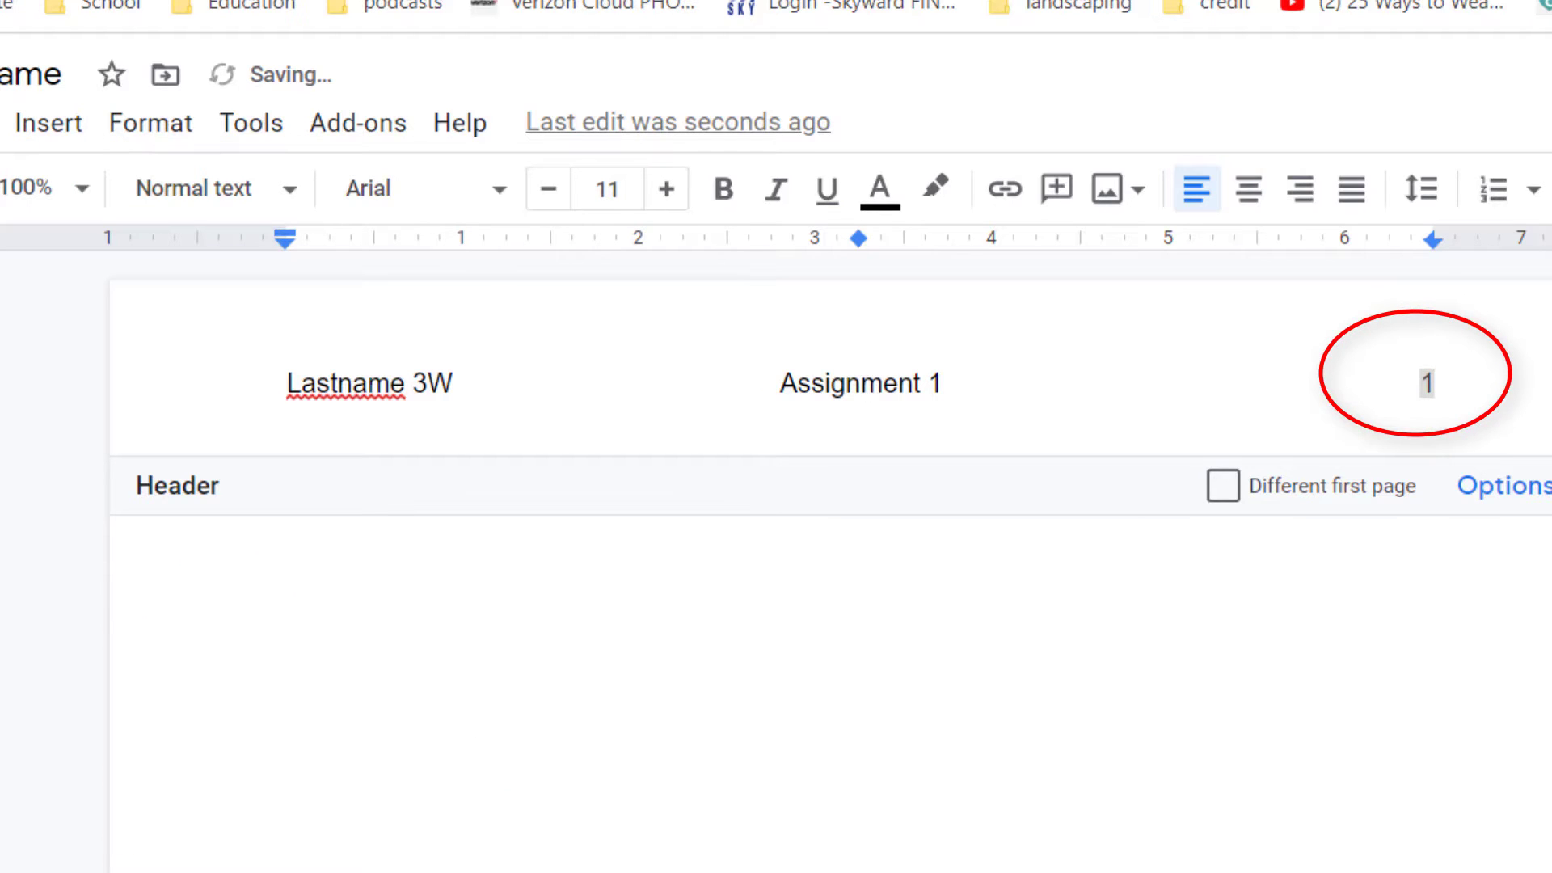
Check the assignment instructions tab, then close the header to return to the empty document body.
key(ctrl+Tab)
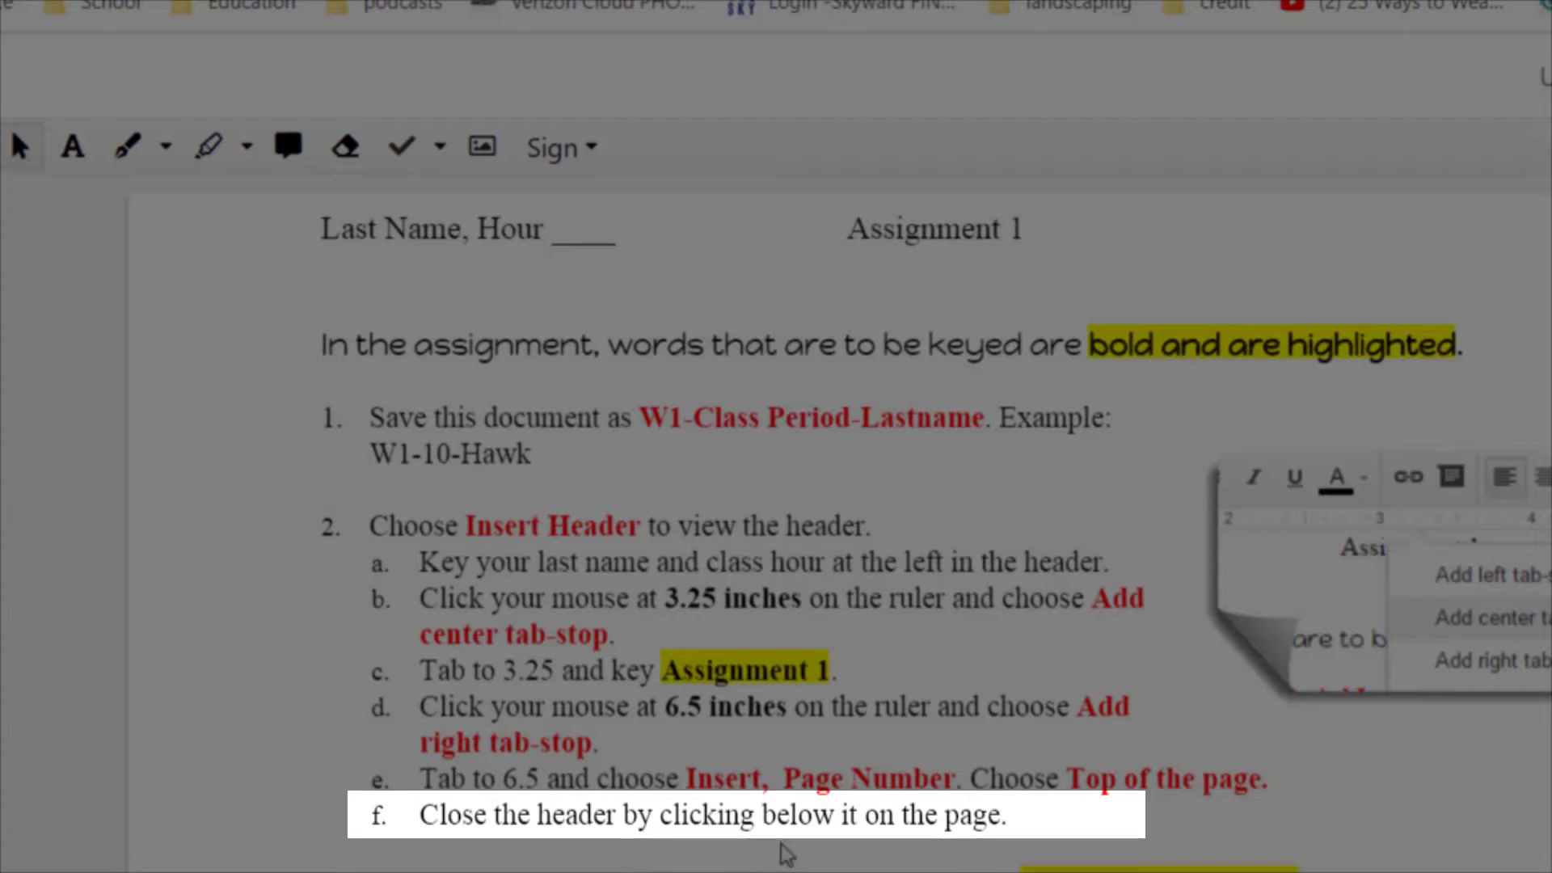
key(ctrl+shift+Tab)
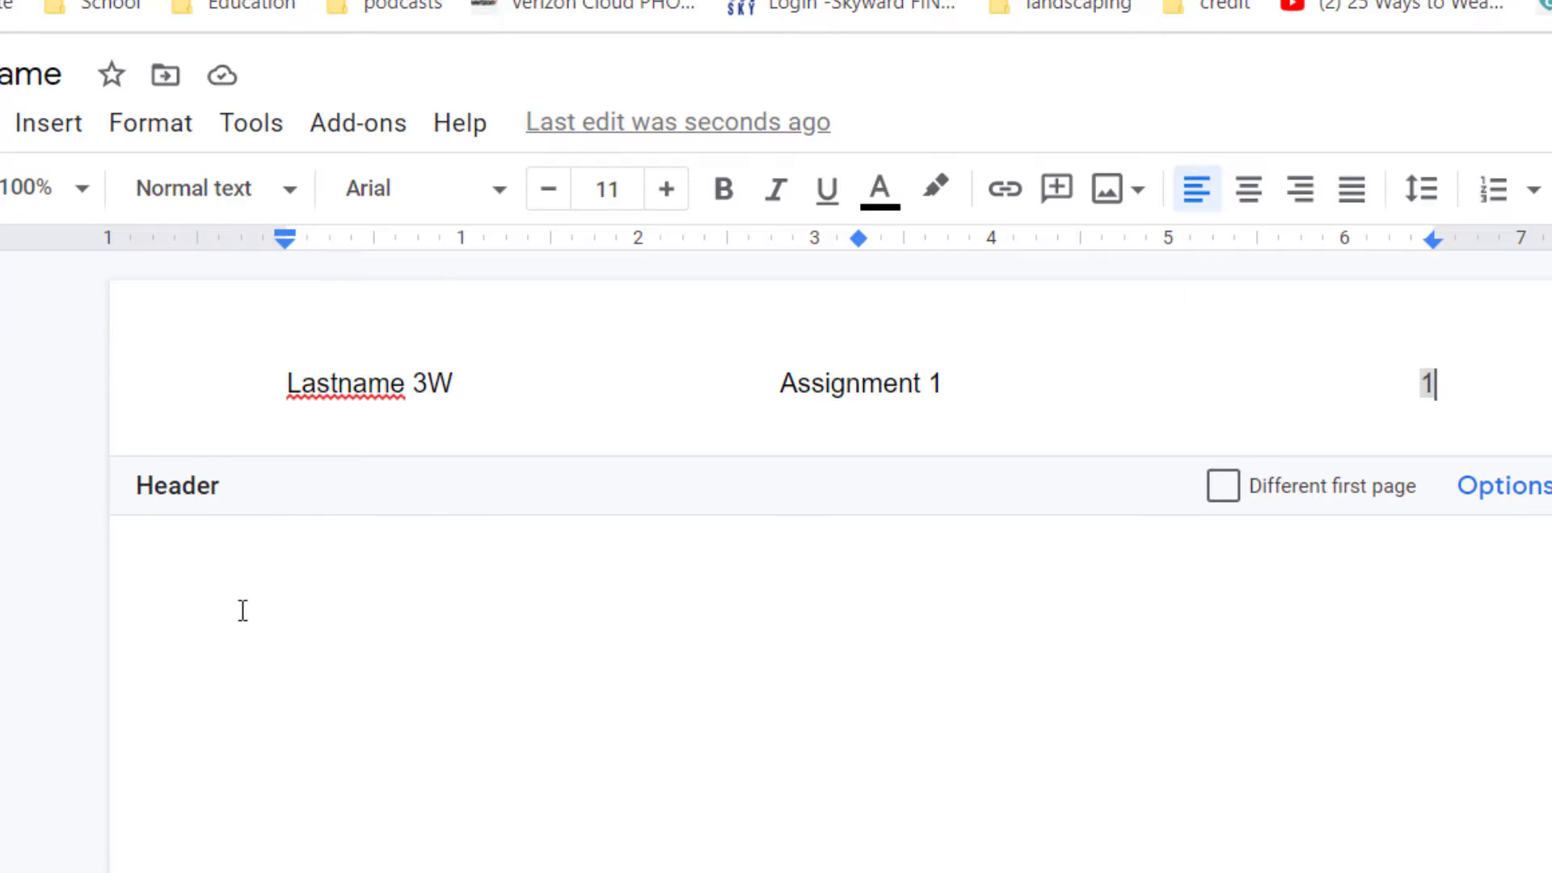
click(255, 637)
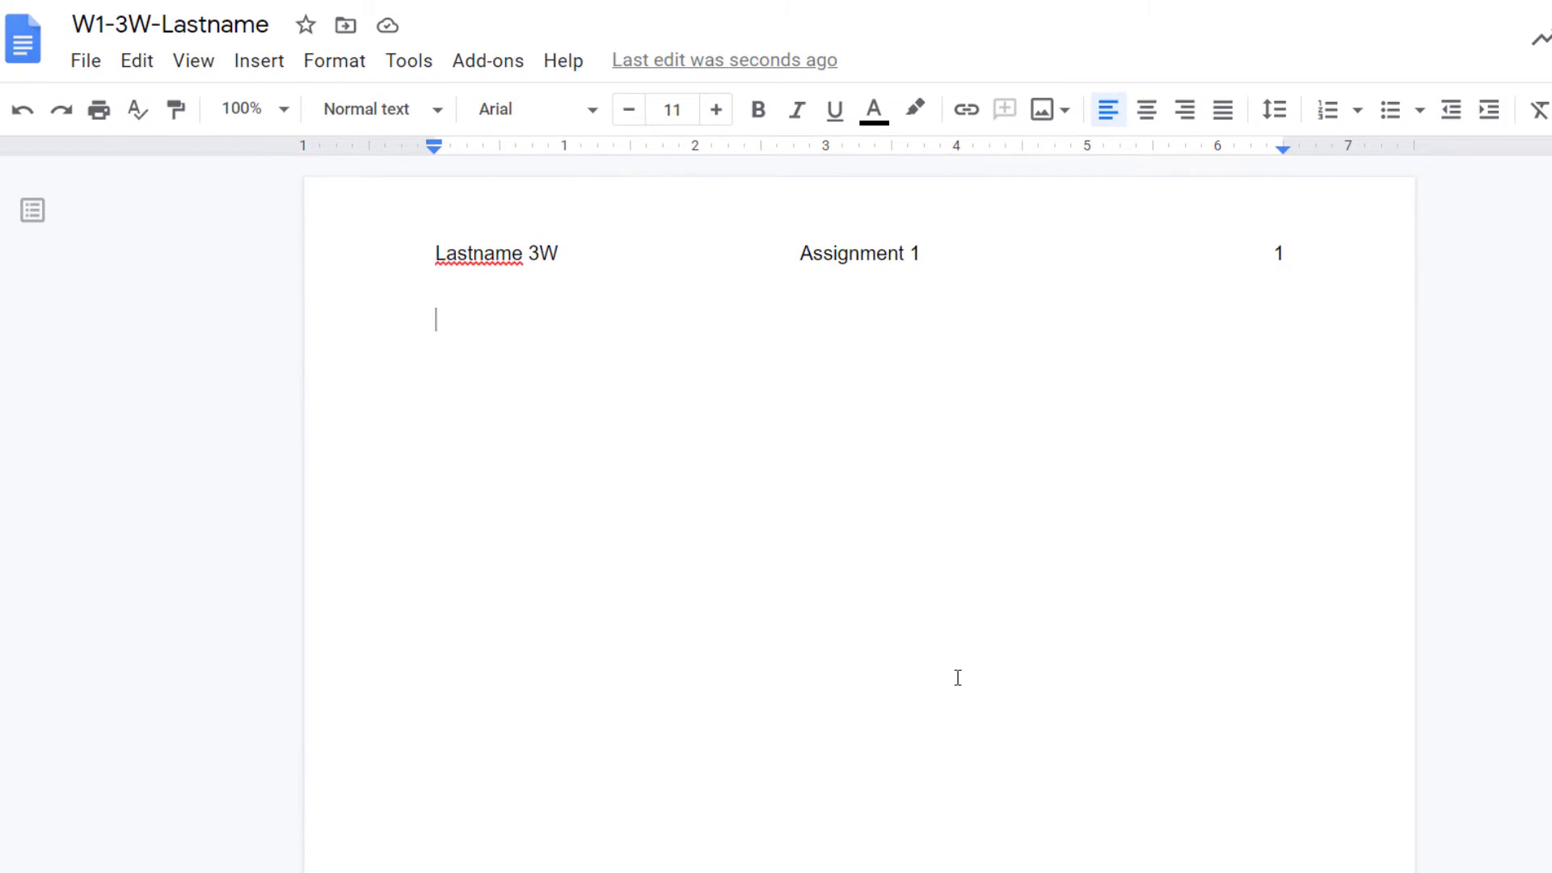
double_click(770, 260)
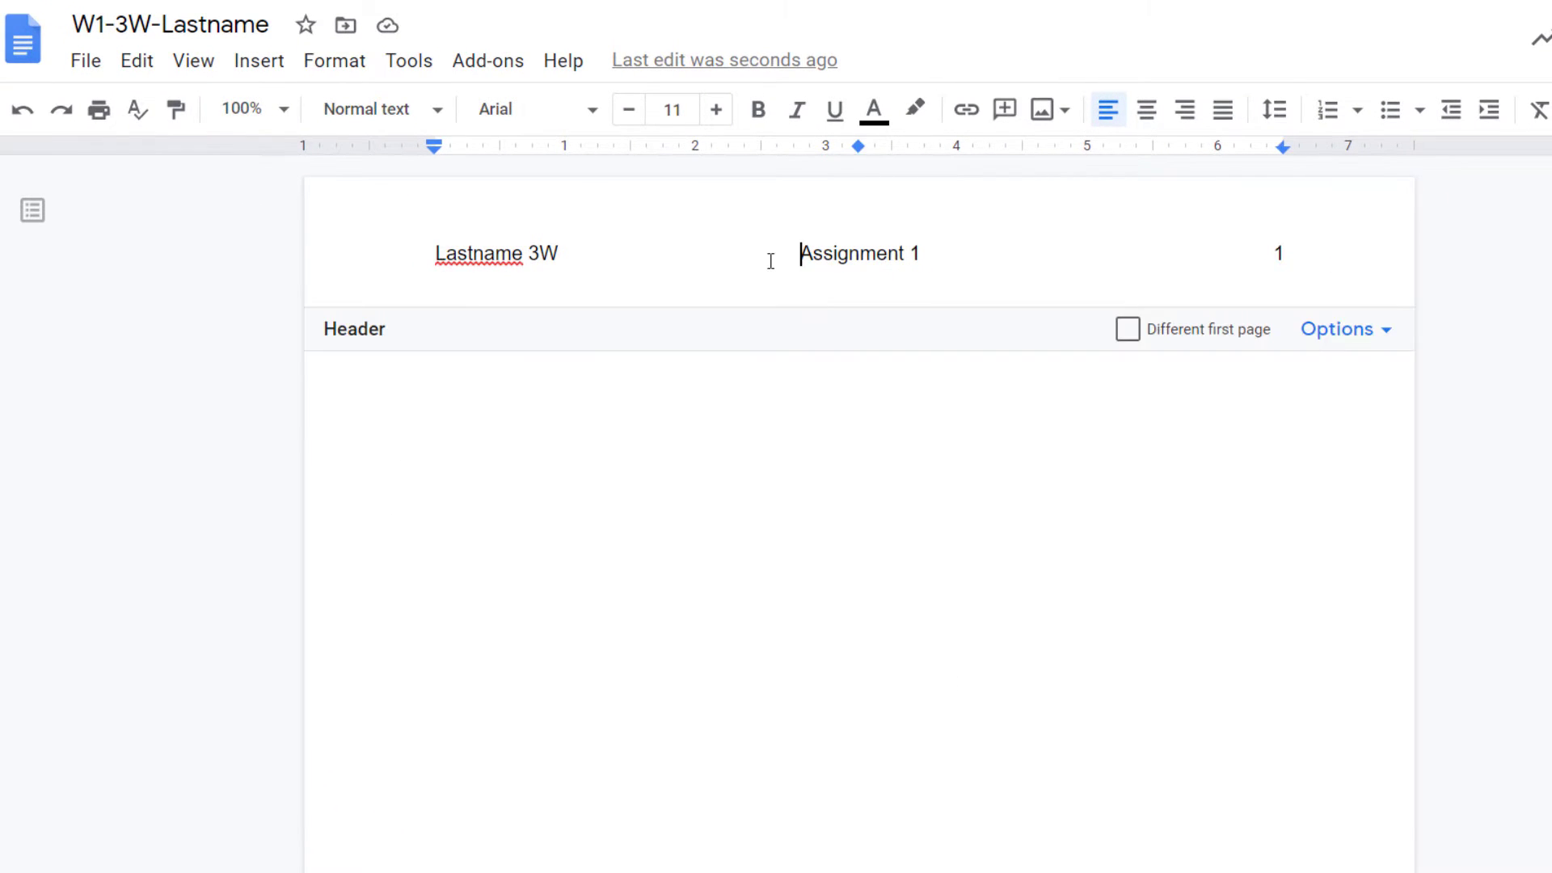
click(491, 512)
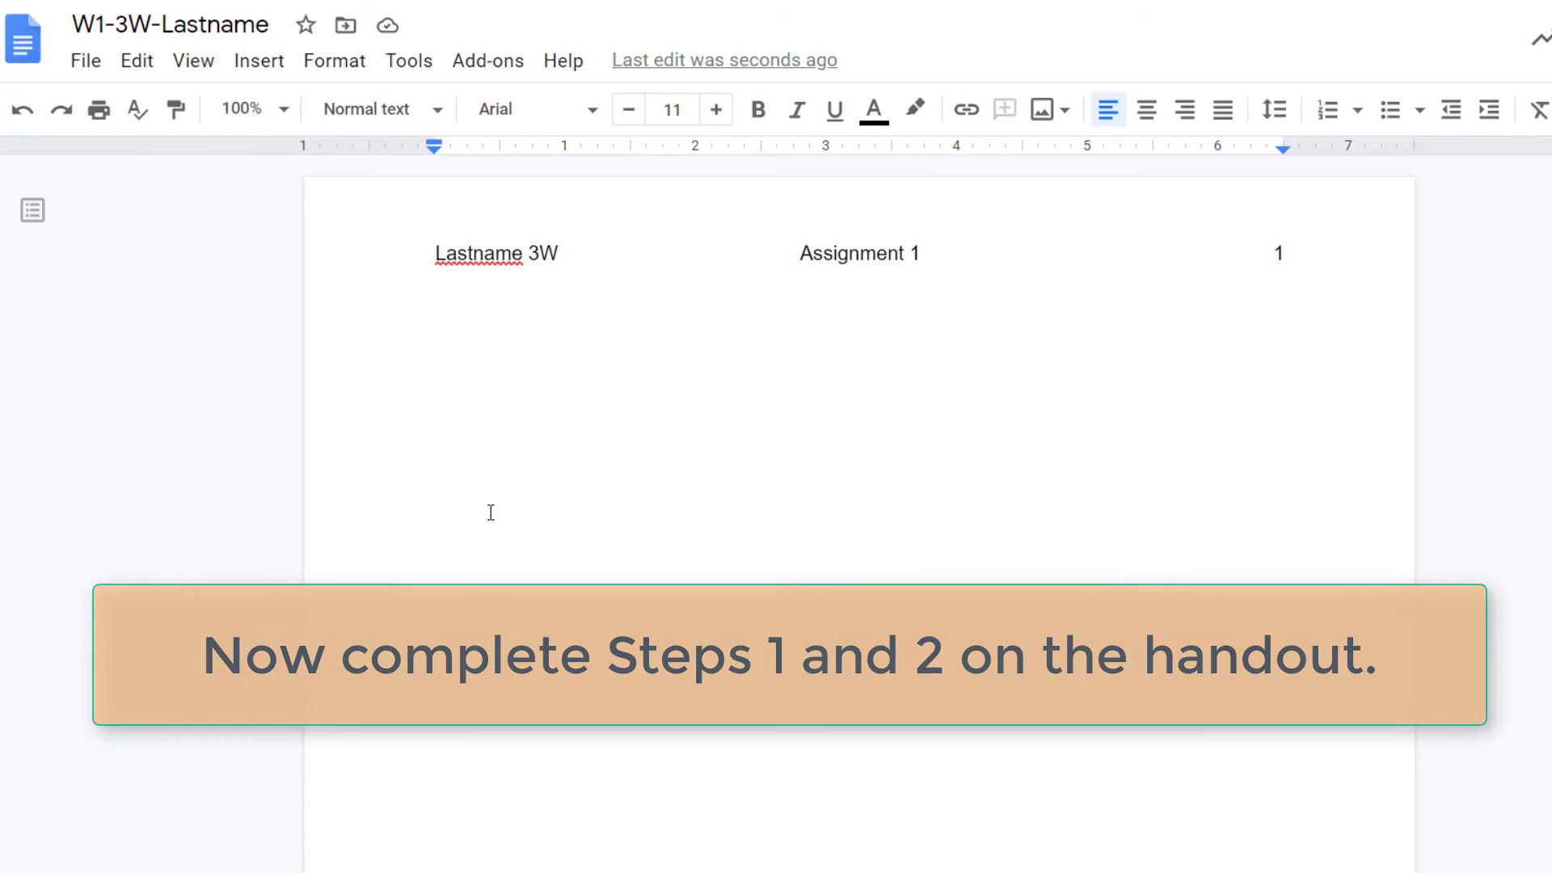